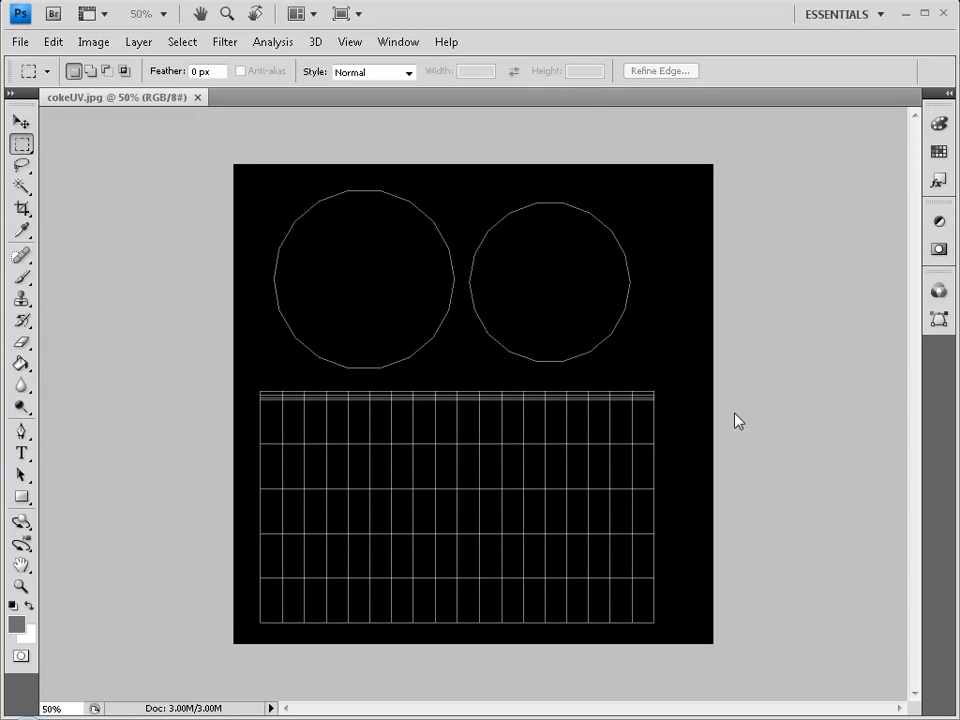
Zoom in on the cokeUV circles and label grid, then zoom back out to the full layout.
key(z)
click(478, 354)
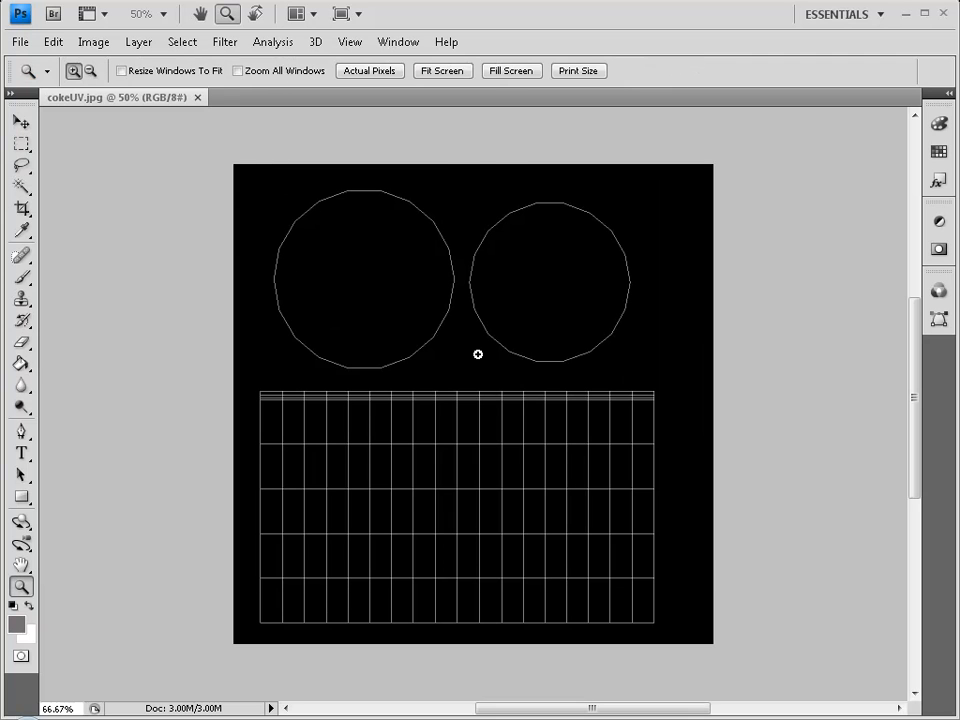
click(443, 326)
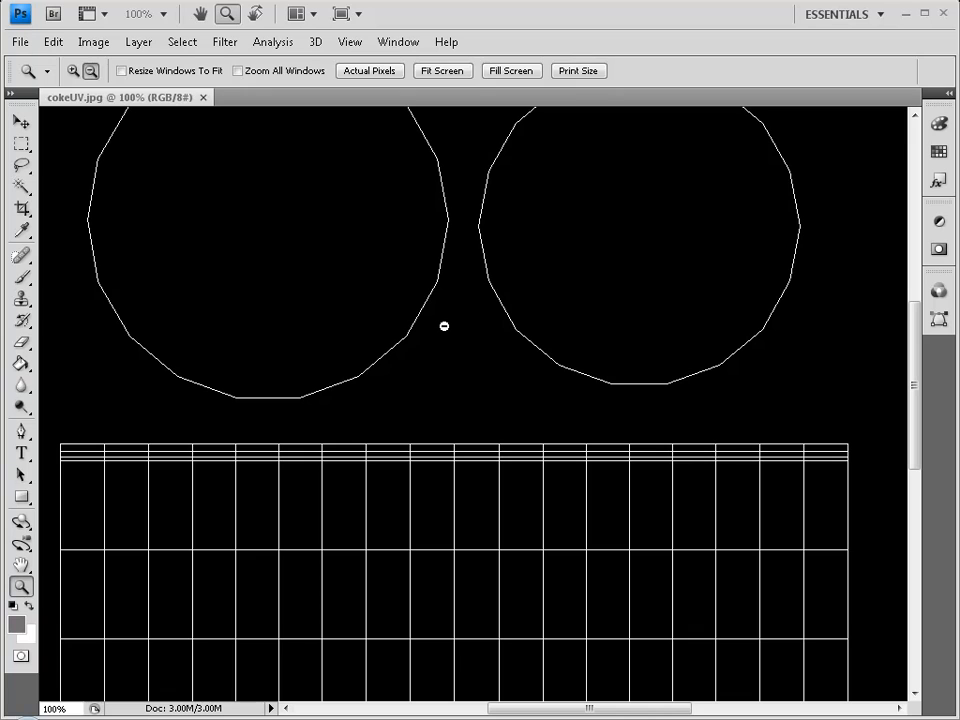
alt+click(443, 326)
alt+click(480, 418)
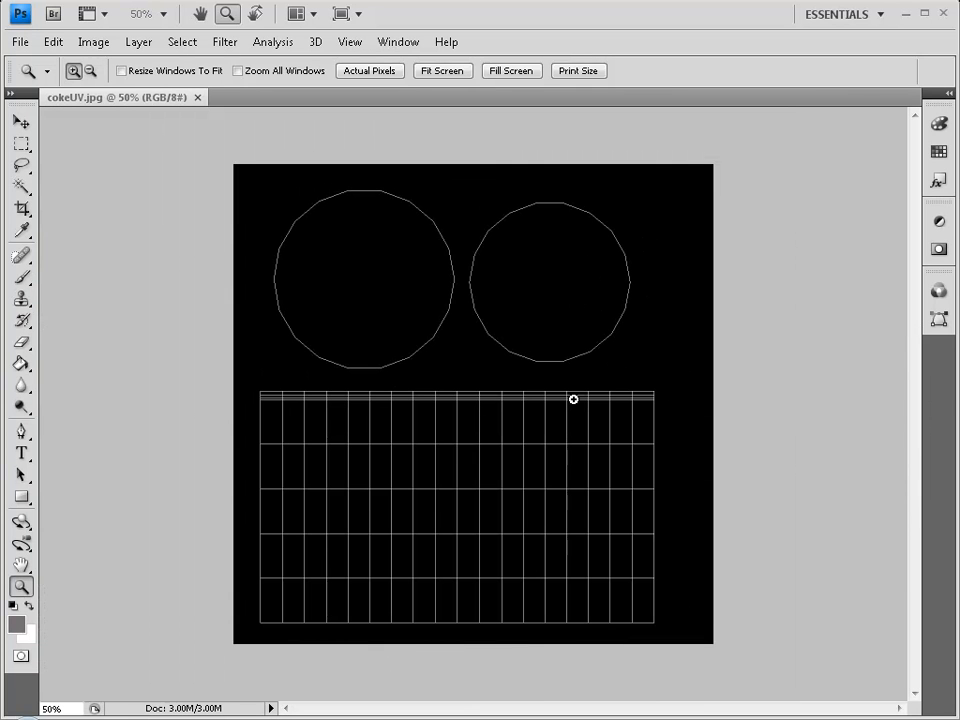
click(484, 422)
click(471, 444)
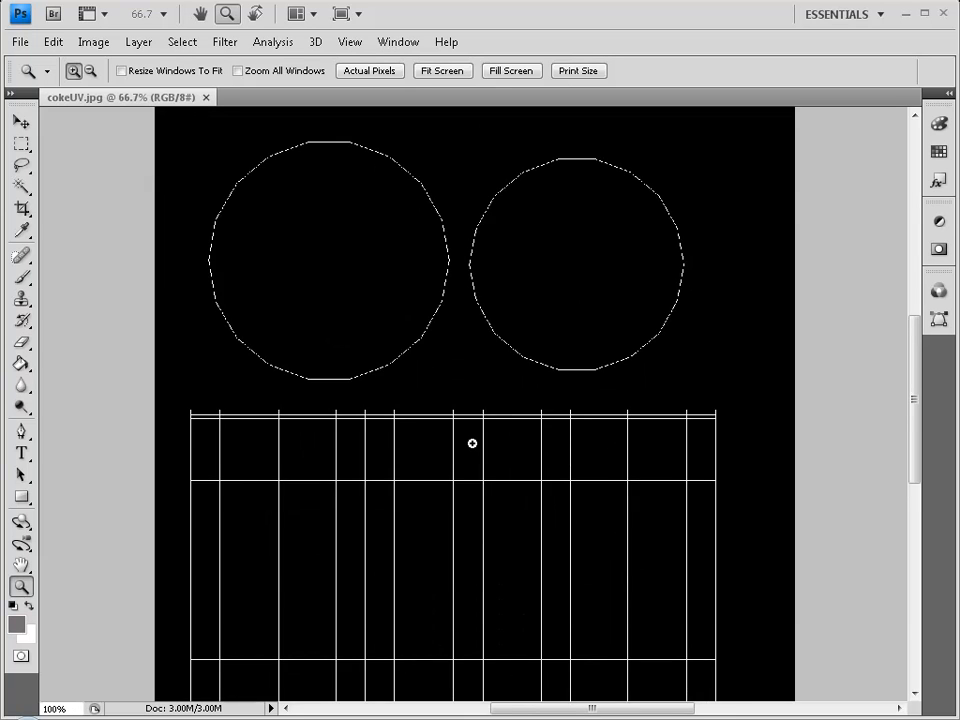
alt+click(467, 420)
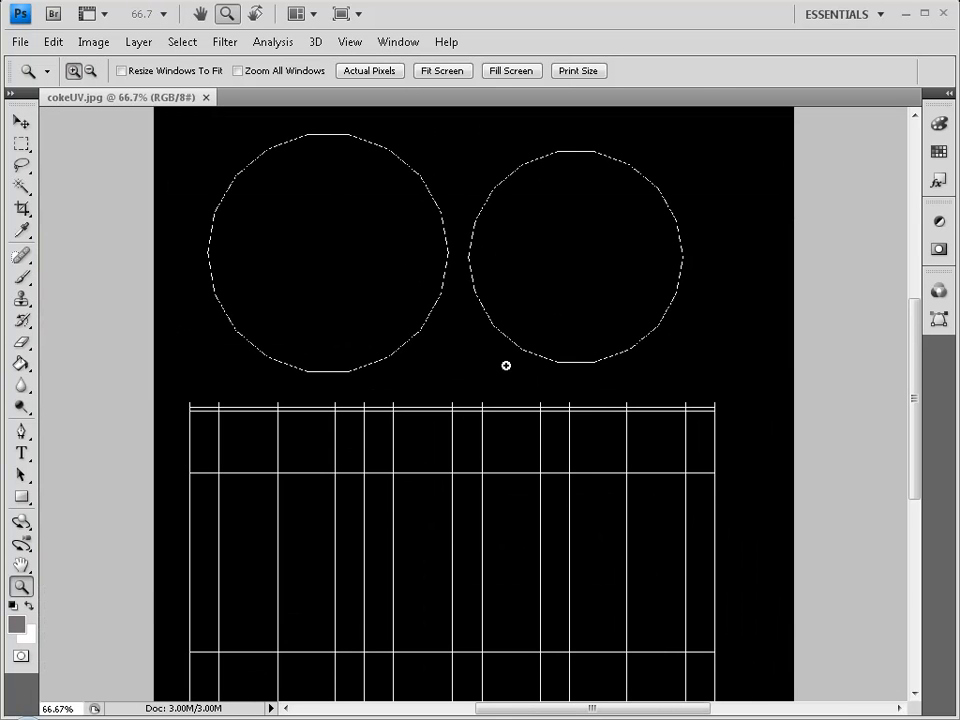
alt+click(506, 364)
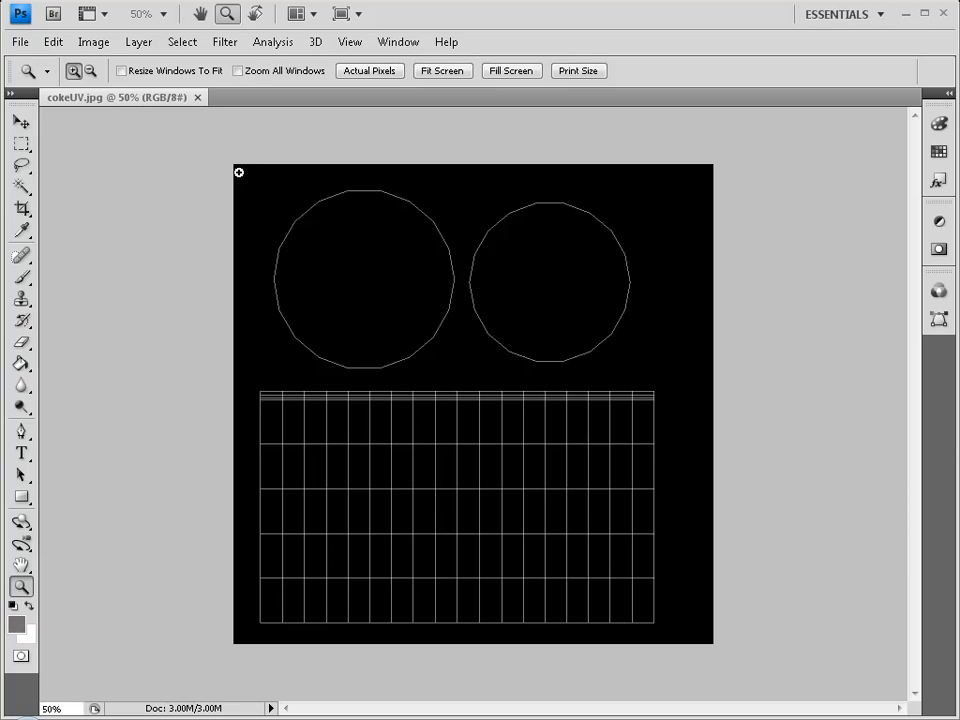
click(20, 42)
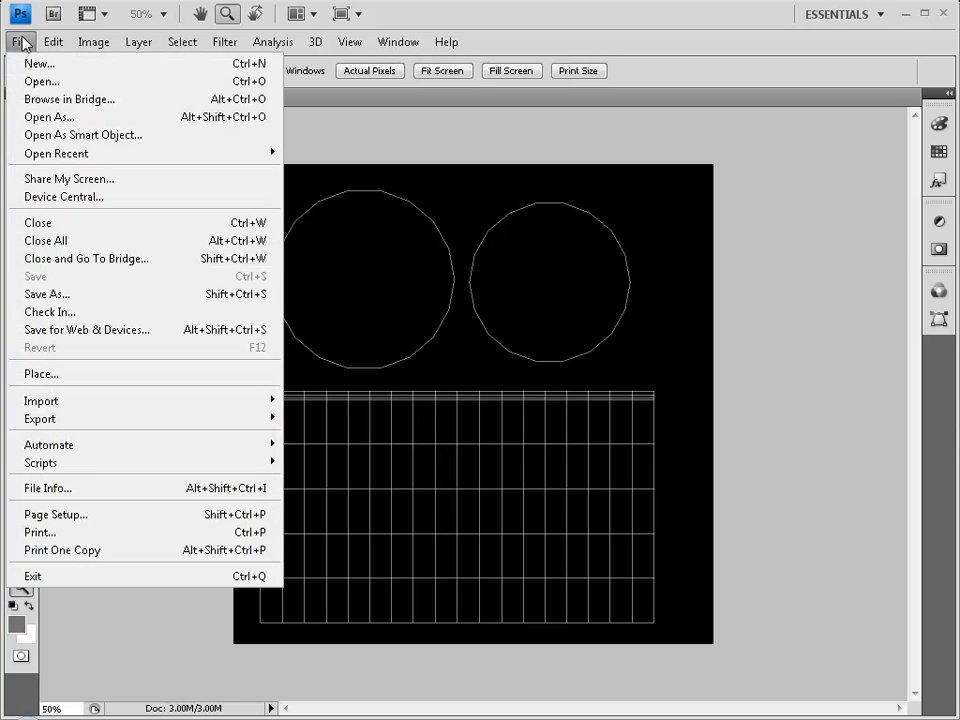
Open coke.jpg as a second document and switch between it and cokeUV.jpg.
click(72, 86)
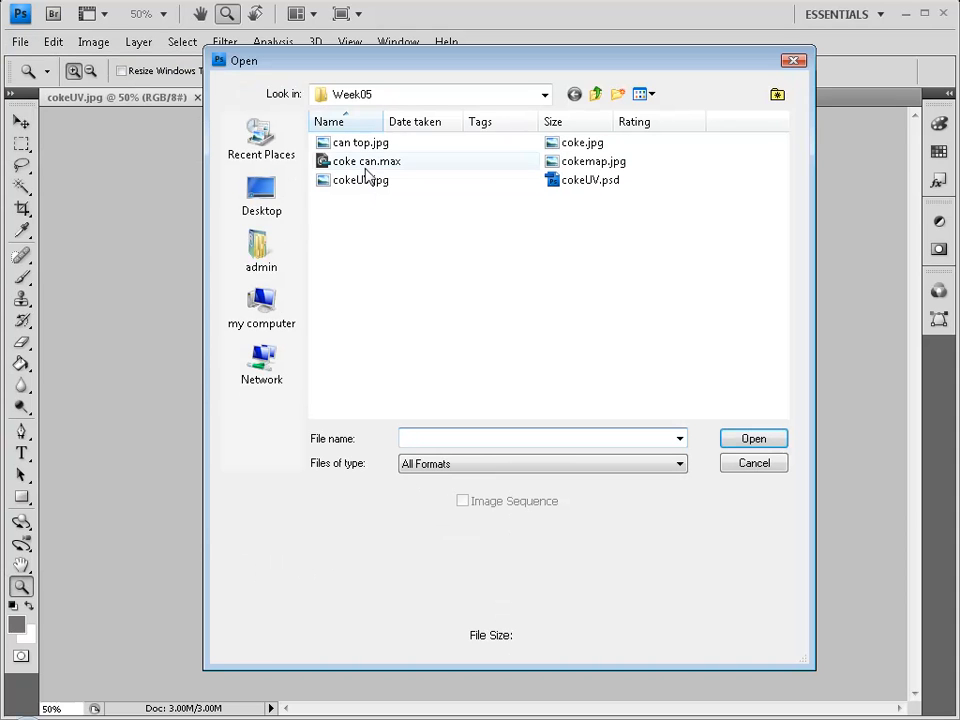
click(587, 143)
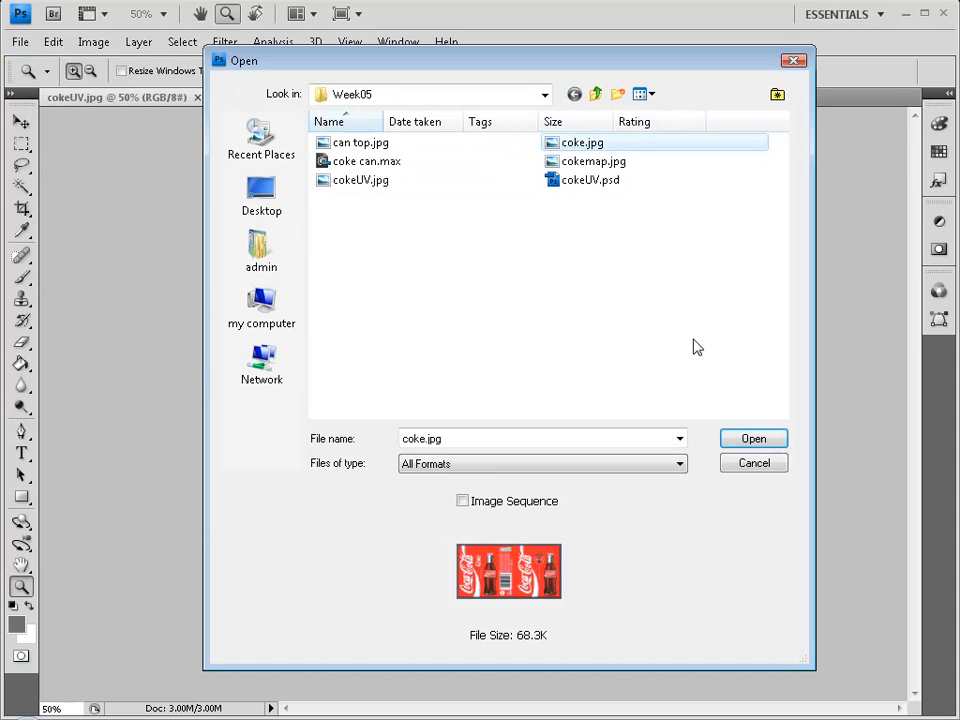
click(762, 440)
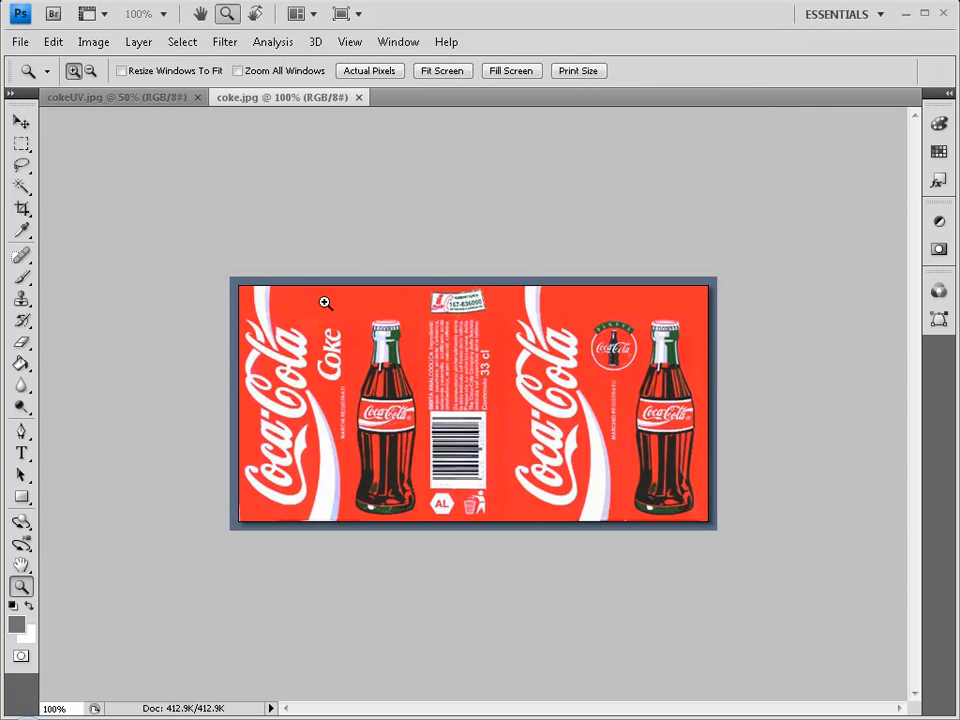
key(ctrl+Tab)
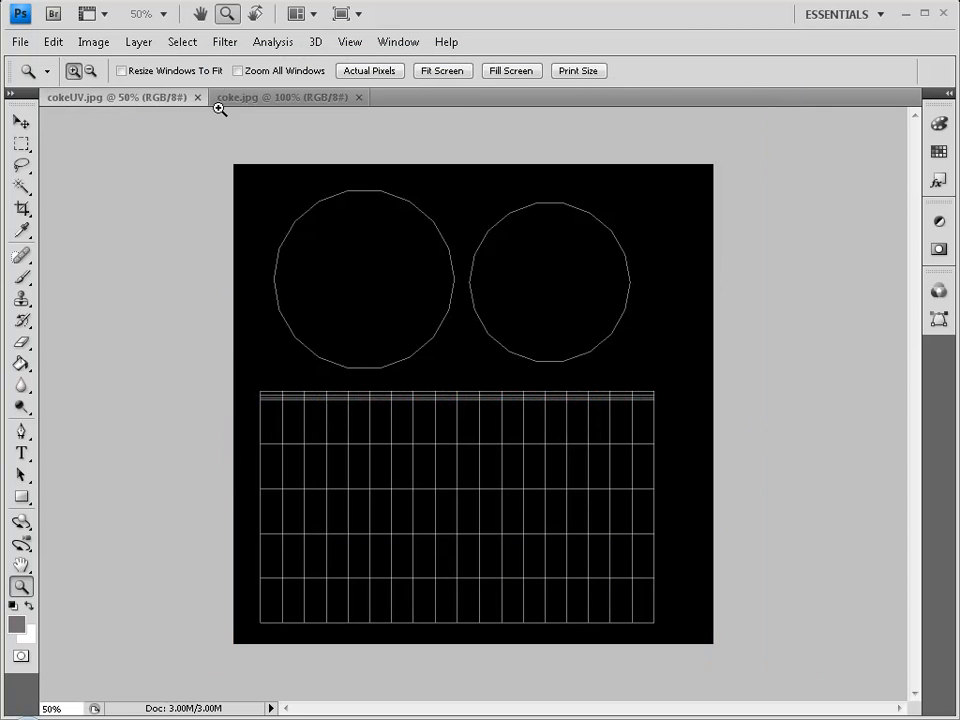
click(239, 97)
Open the can-top photo, can top.jpg.
click(18, 42)
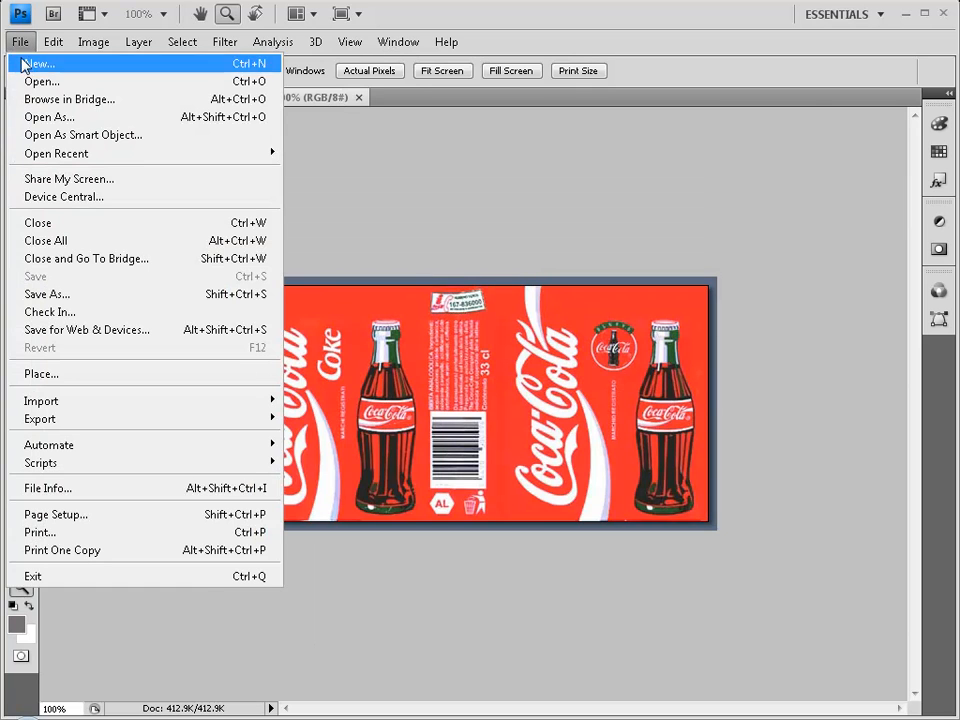
click(33, 82)
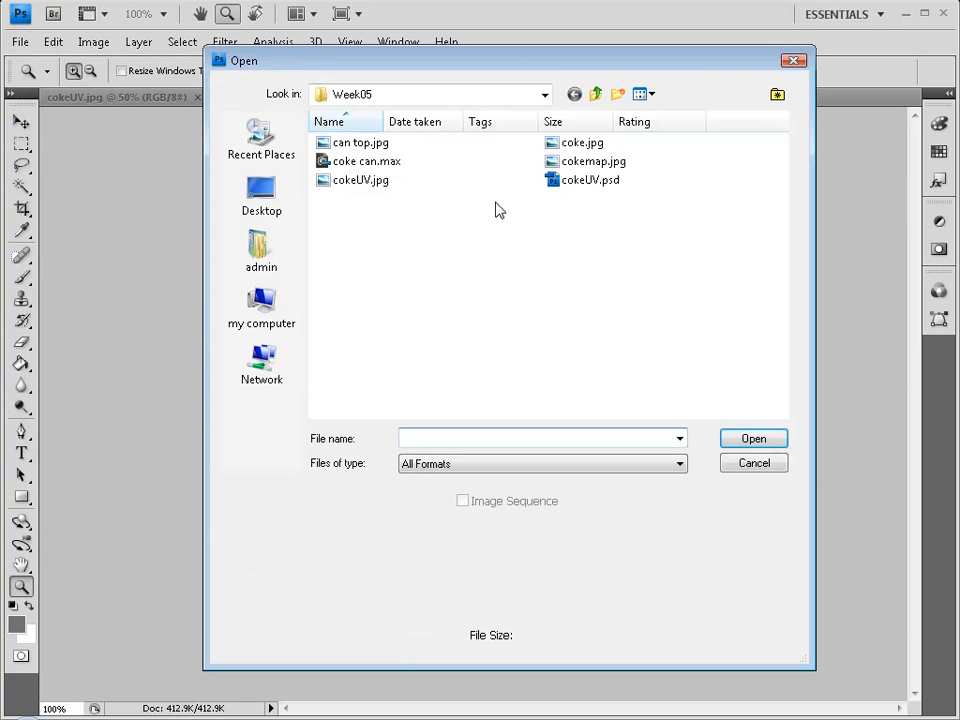
click(368, 145)
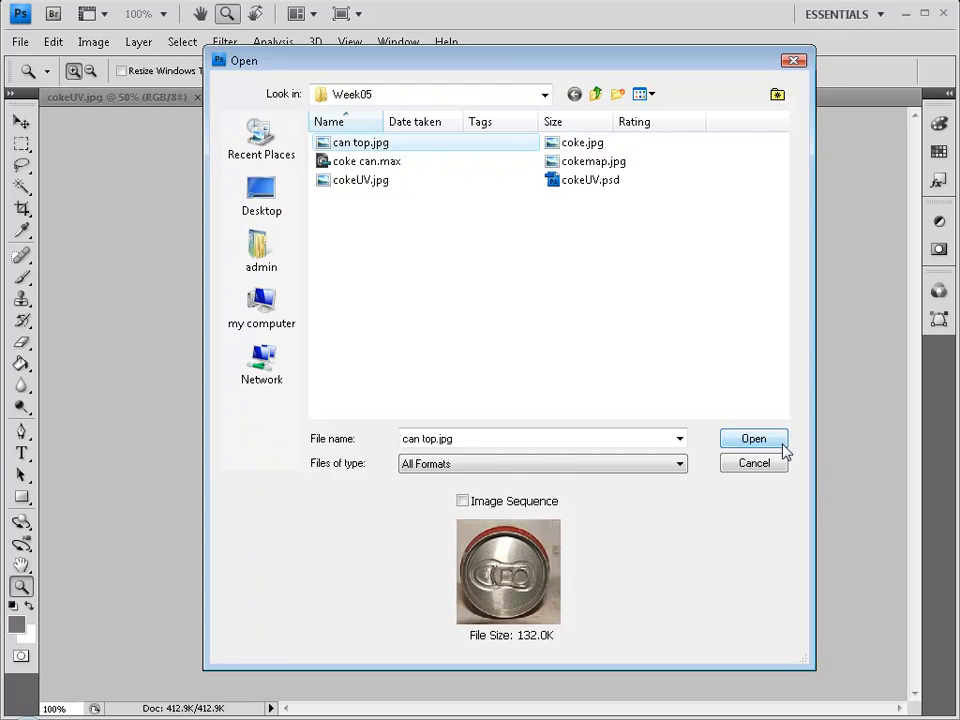
click(782, 441)
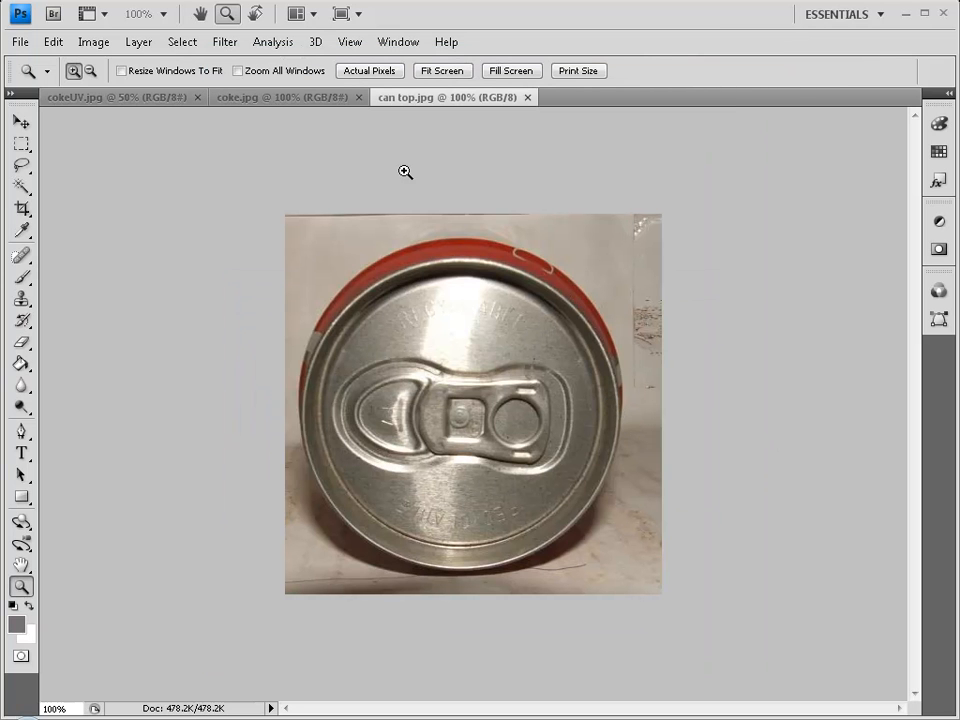
Float both image windows and copy the Coke label onto cokeUV as Layer 1, closing coke.jpg.
drag(437, 100, 330, 150)
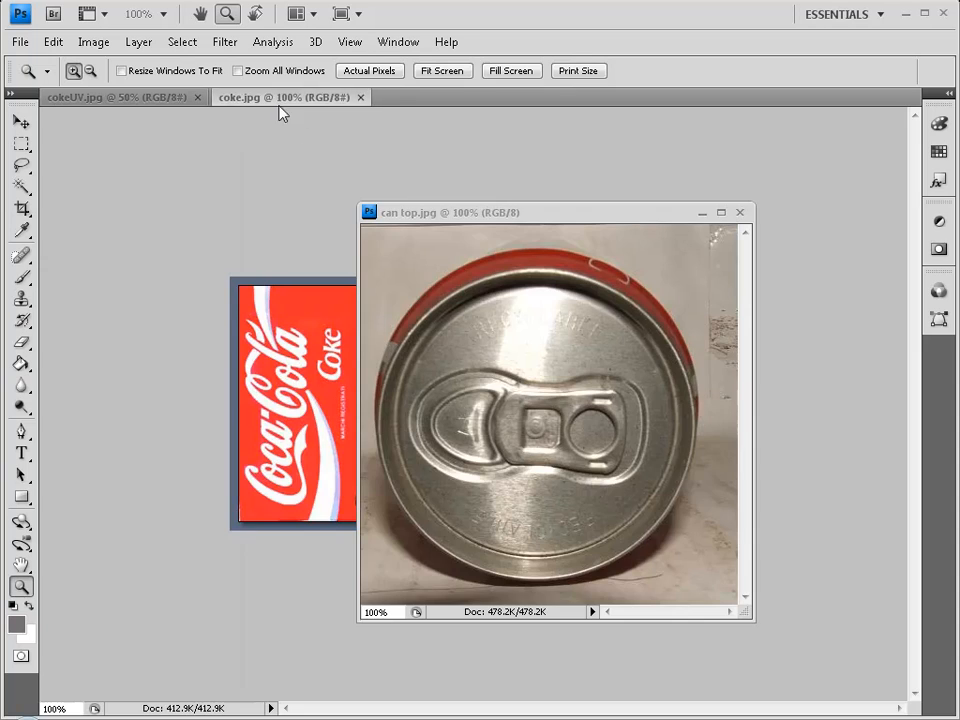
drag(276, 101, 601, 292)
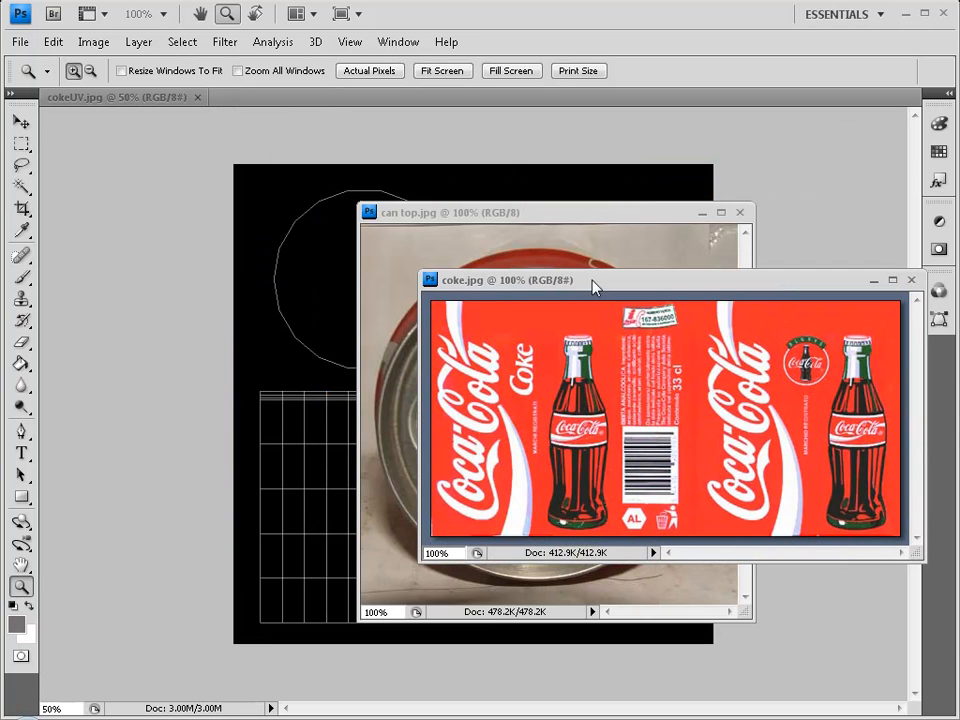
key(v)
drag(429, 378, 324, 392)
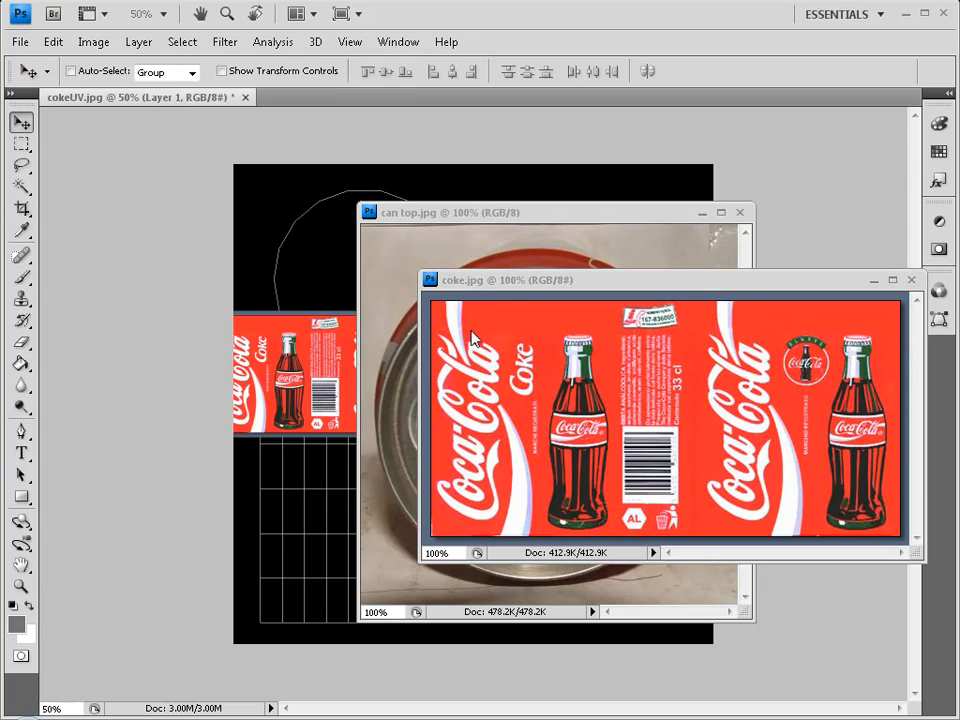
click(911, 283)
Copy the can-top photo onto cokeUV as Layer 2, close its source, and reposition it.
drag(608, 213, 765, 211)
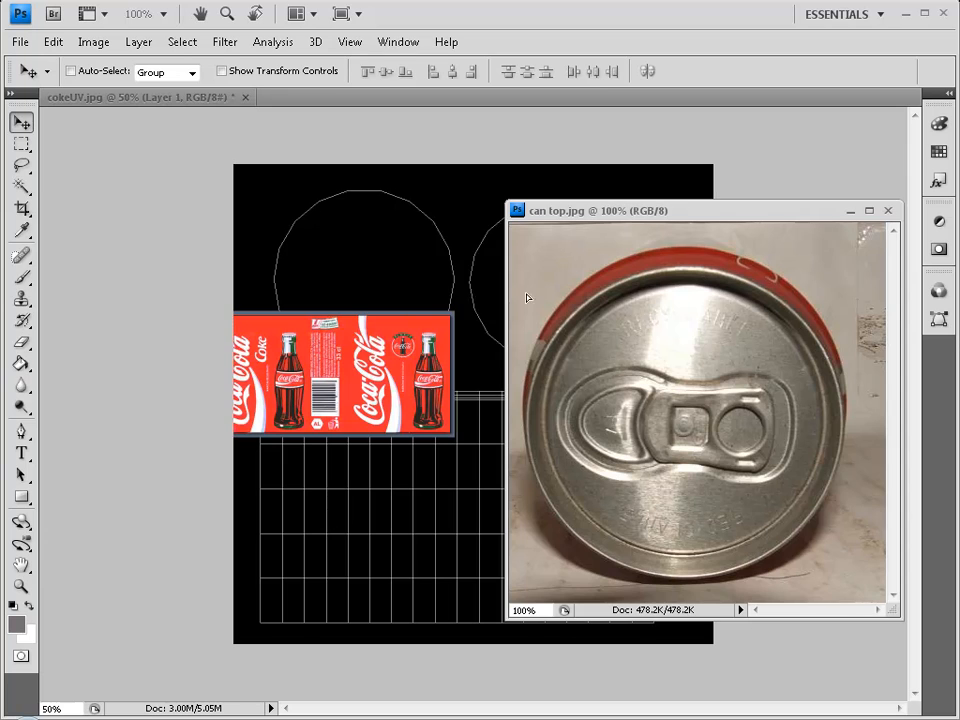
drag(525, 296, 342, 245)
click(888, 211)
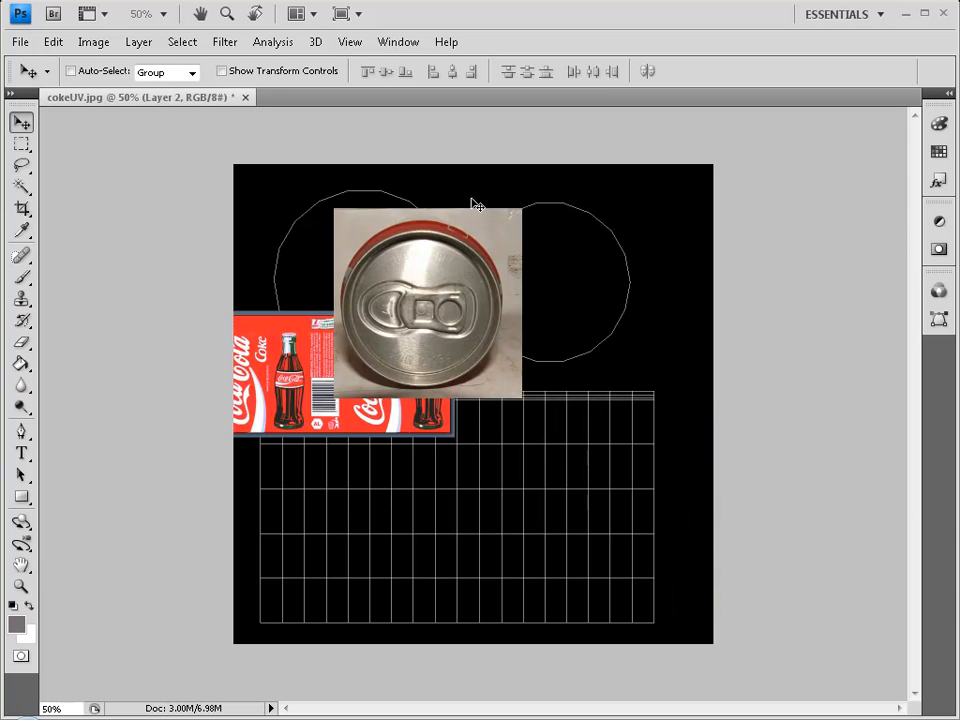
drag(497, 321, 596, 298)
drag(957, 262, 827, 327)
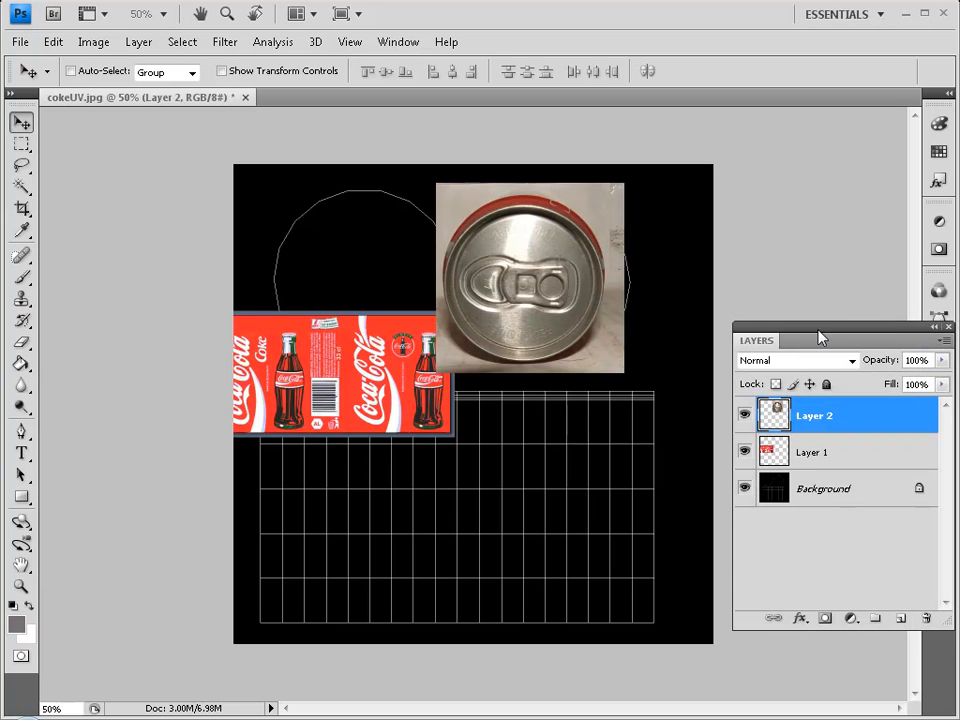
Rename the Background layer to 'UV' and drag it above Layer 2.
click(850, 492)
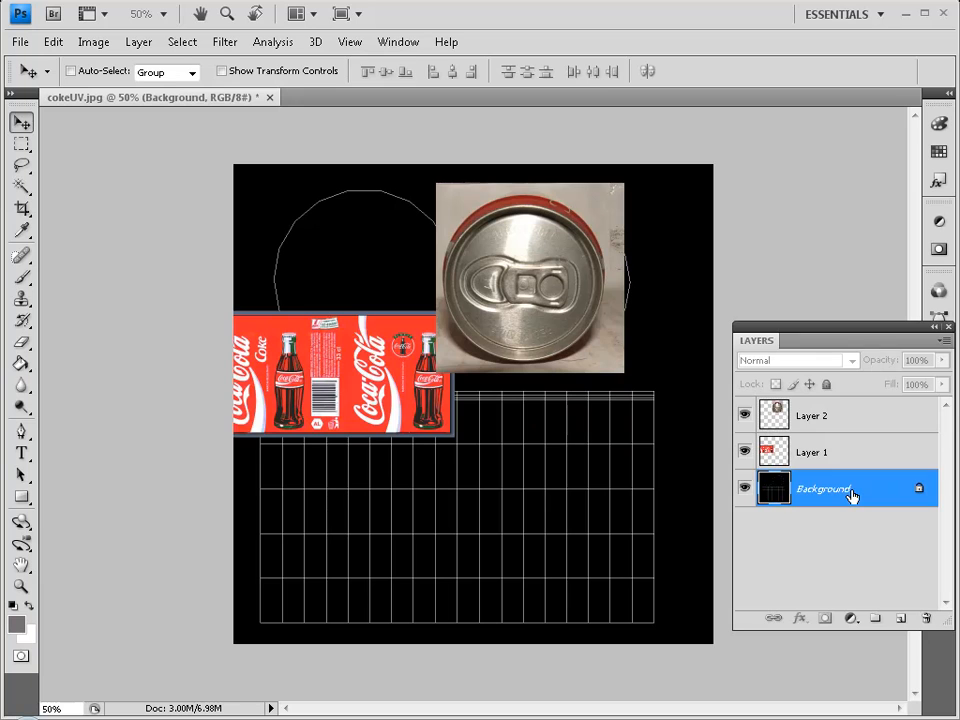
double_click(844, 494)
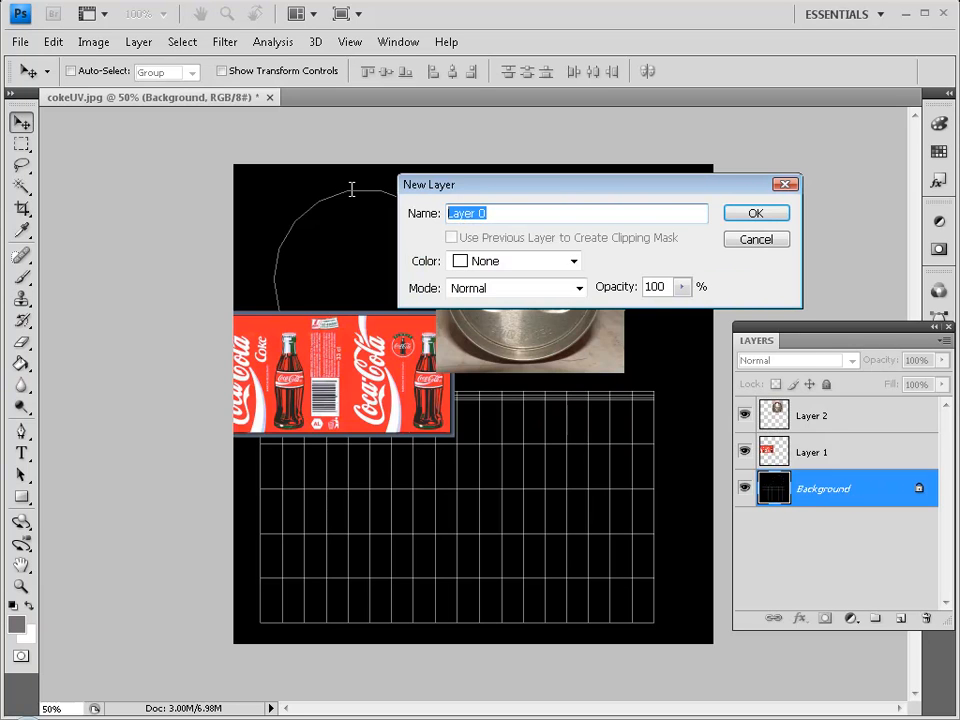
text(UV)
key(Return)
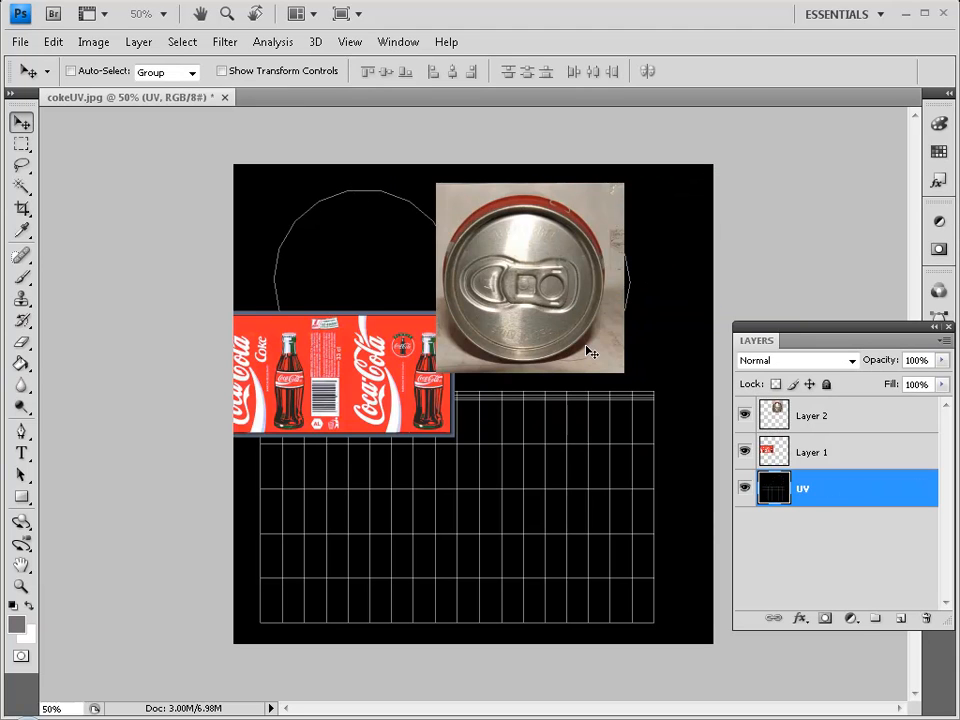
drag(866, 497, 864, 418)
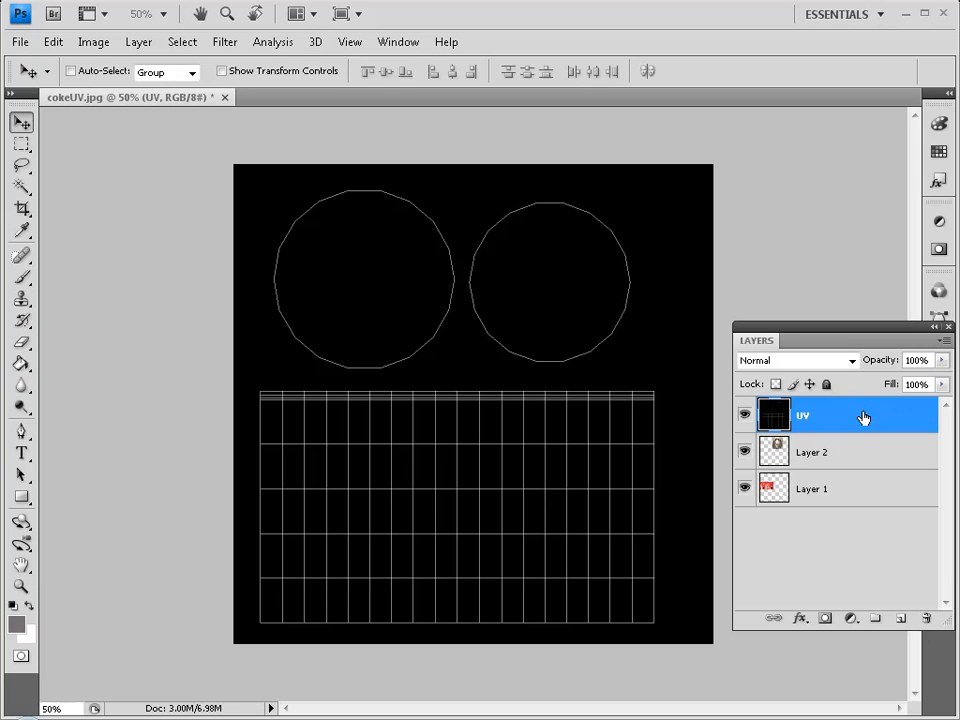
Set the UV layer's blend mode to Screen and toggle the can-top layer to check it.
click(851, 362)
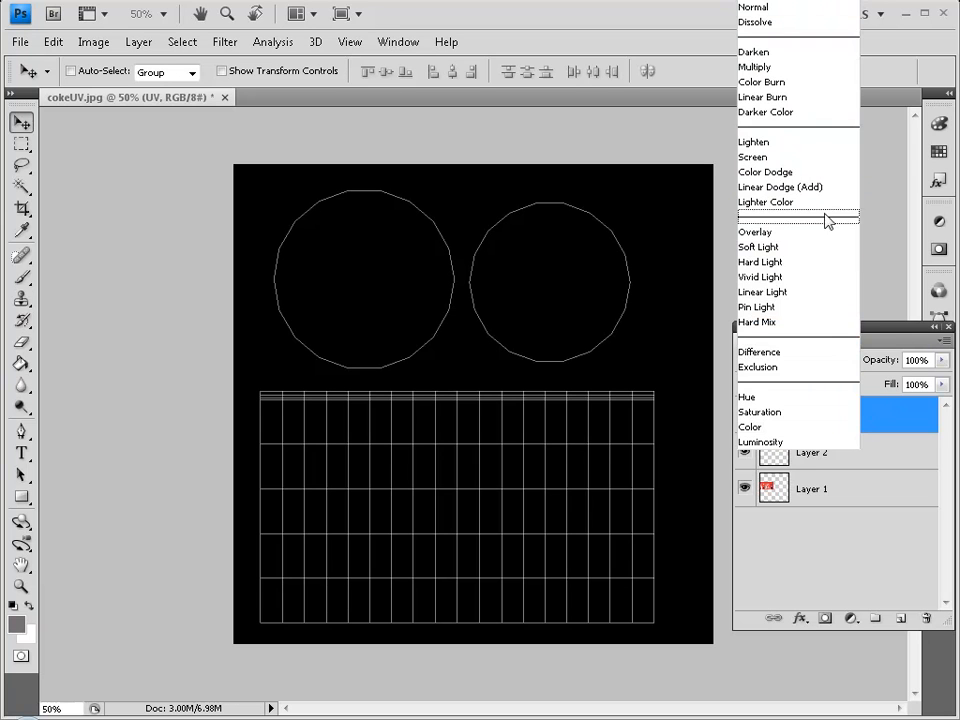
click(809, 158)
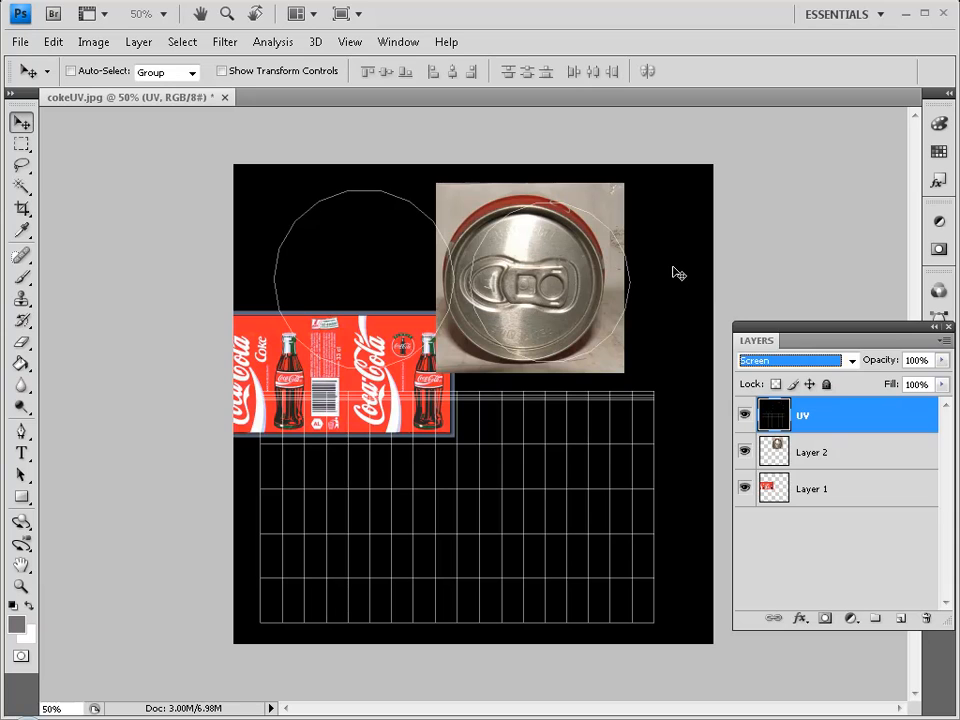
click(883, 449)
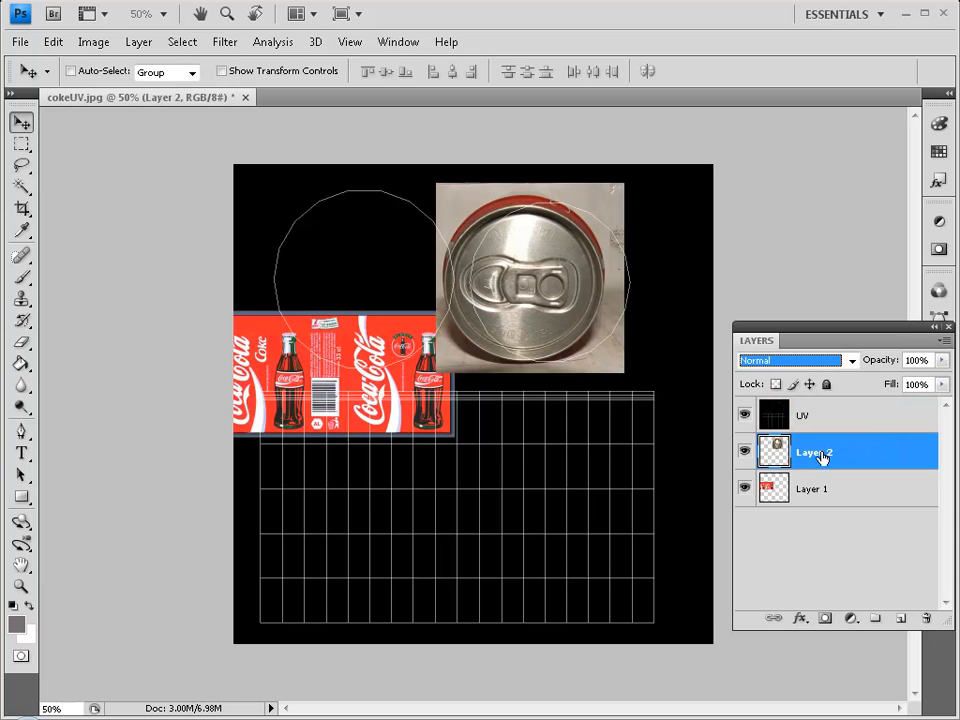
click(745, 451)
click(745, 451)
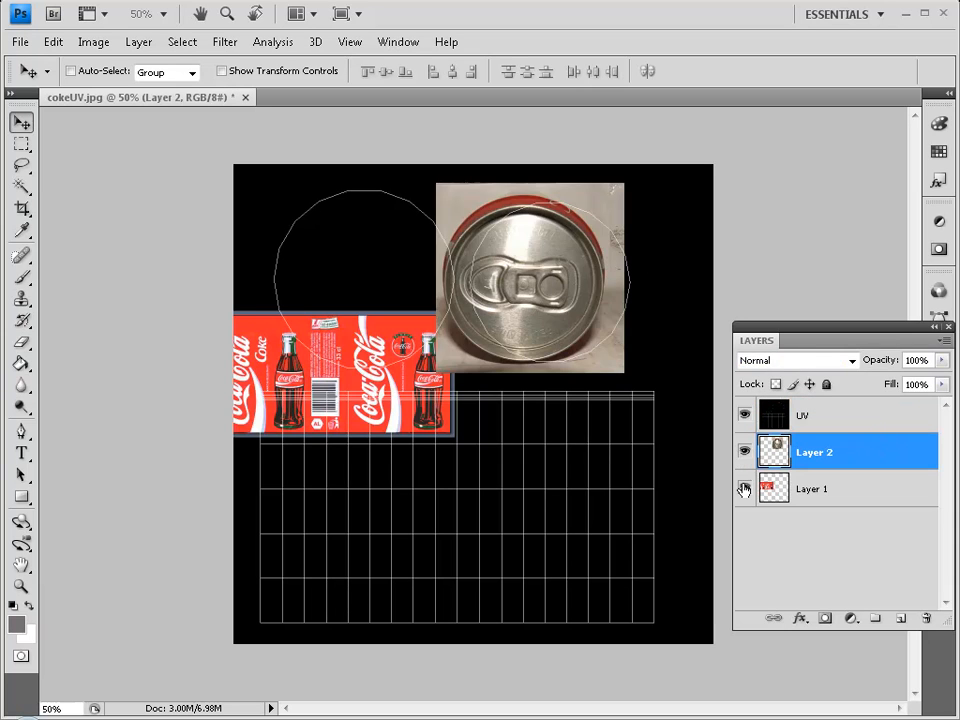
Toggle the Coke label layer, then drag the label down onto the grid area.
click(744, 489)
click(743, 489)
click(836, 492)
drag(409, 383, 461, 573)
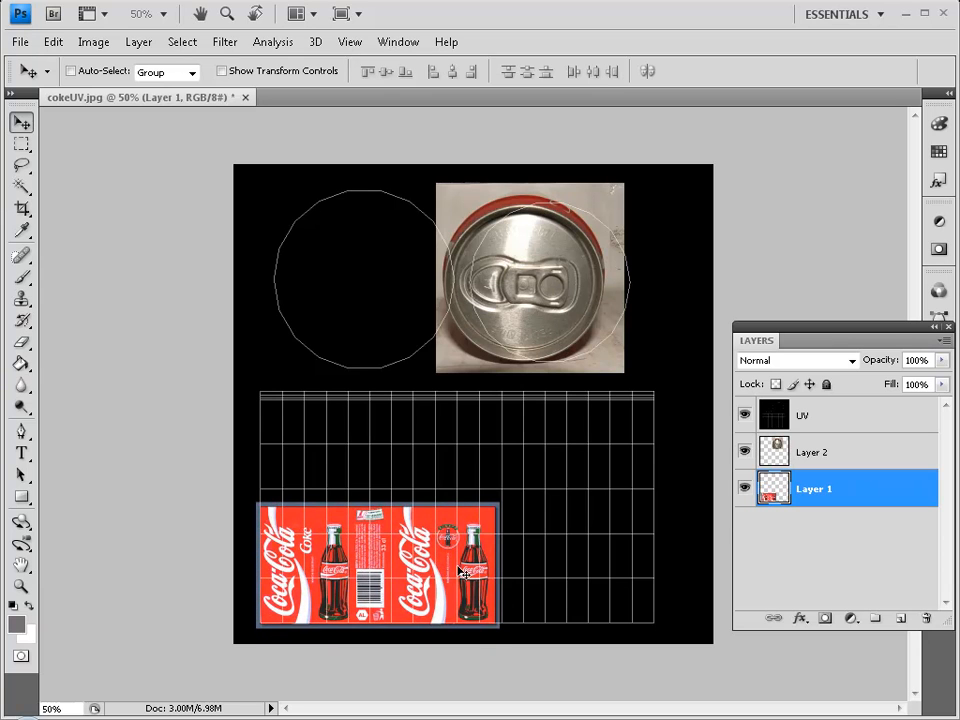
Free-transform the Coke label to span the grid, then nudge the can-top photo right and down.
key(ctrl+t)
drag(507, 508, 669, 388)
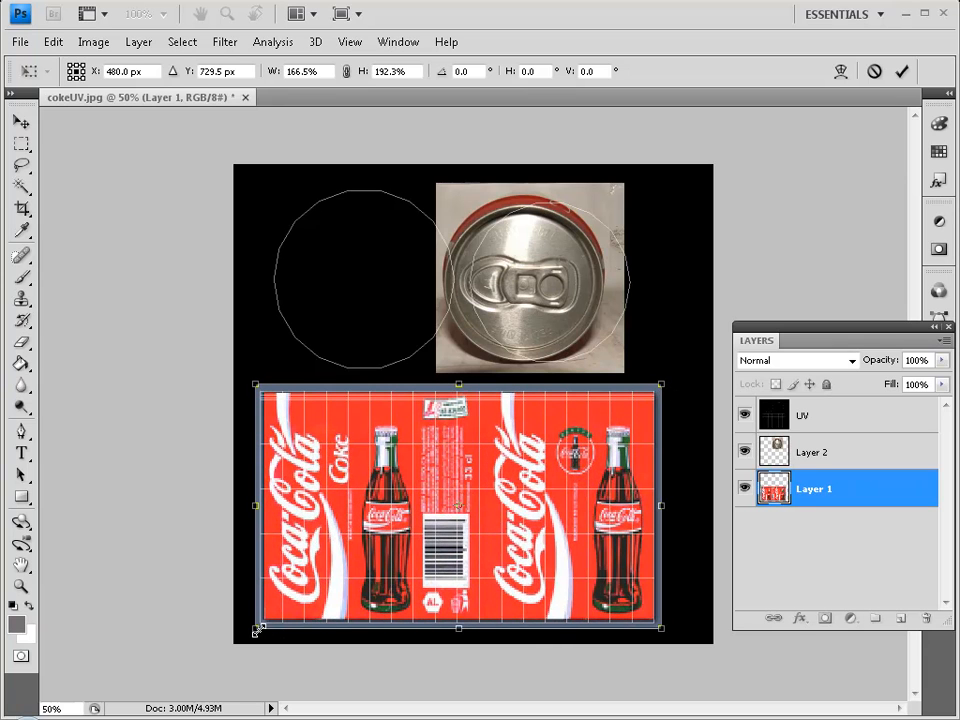
drag(255, 630, 253, 632)
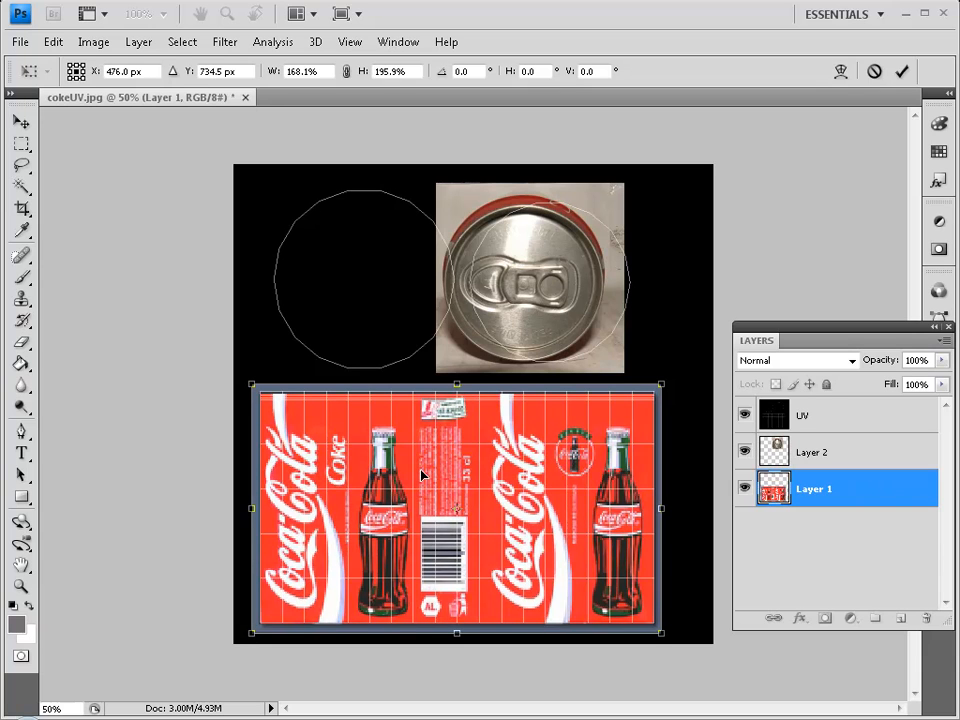
key(Return)
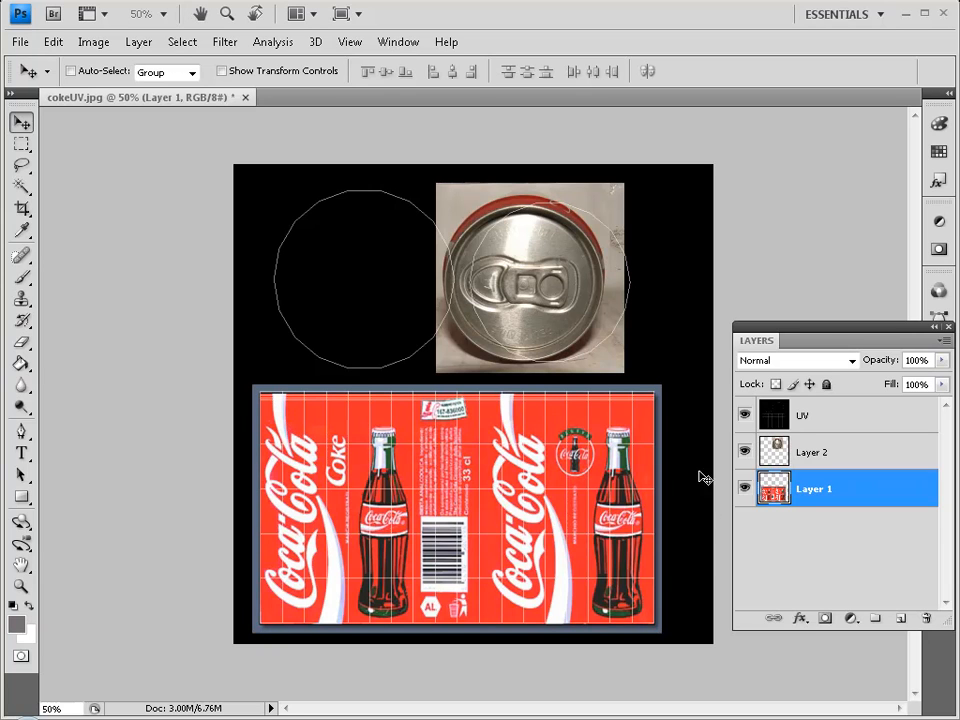
click(832, 451)
drag(538, 274, 590, 298)
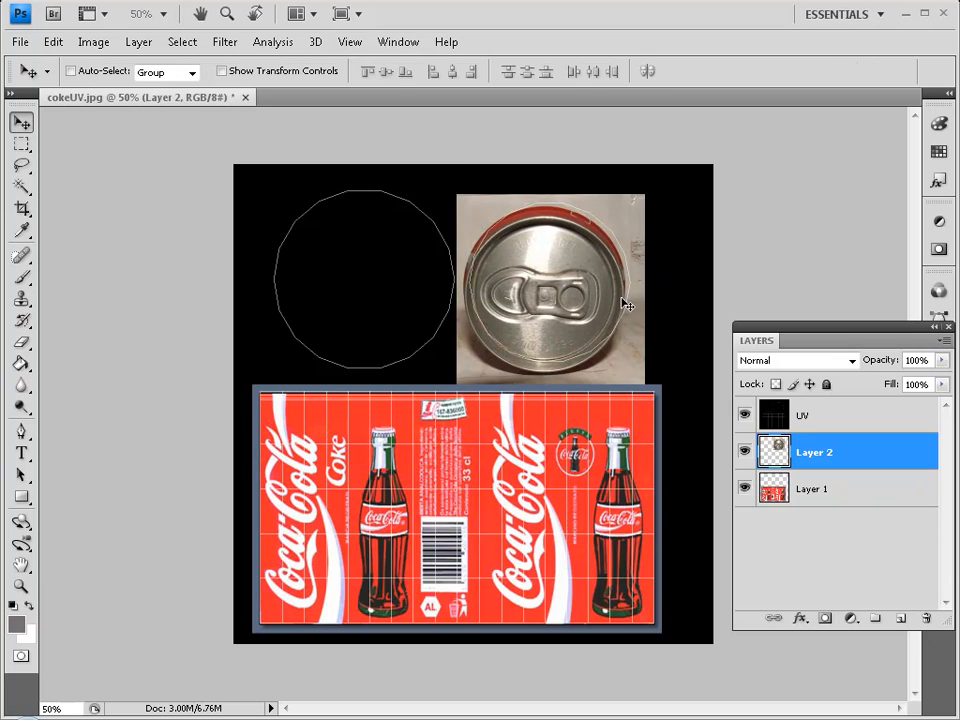
Scale the can-top photo to about 105.9% and nudge it onto the right-hand UV circle.
key(ctrl+t)
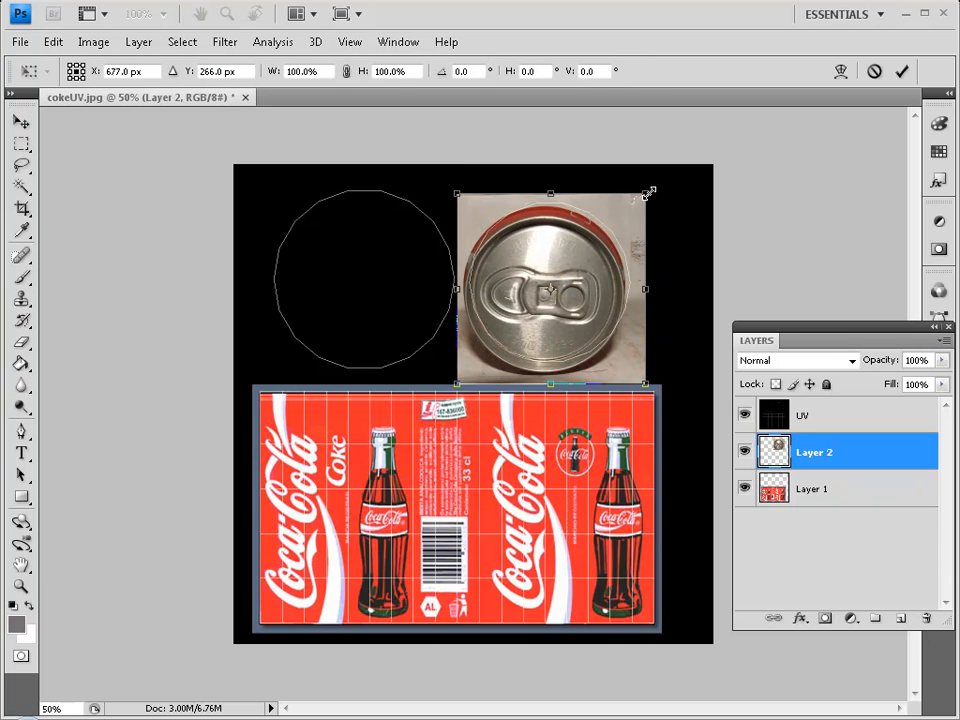
drag(654, 189, 661, 182)
drag(576, 291, 582, 290)
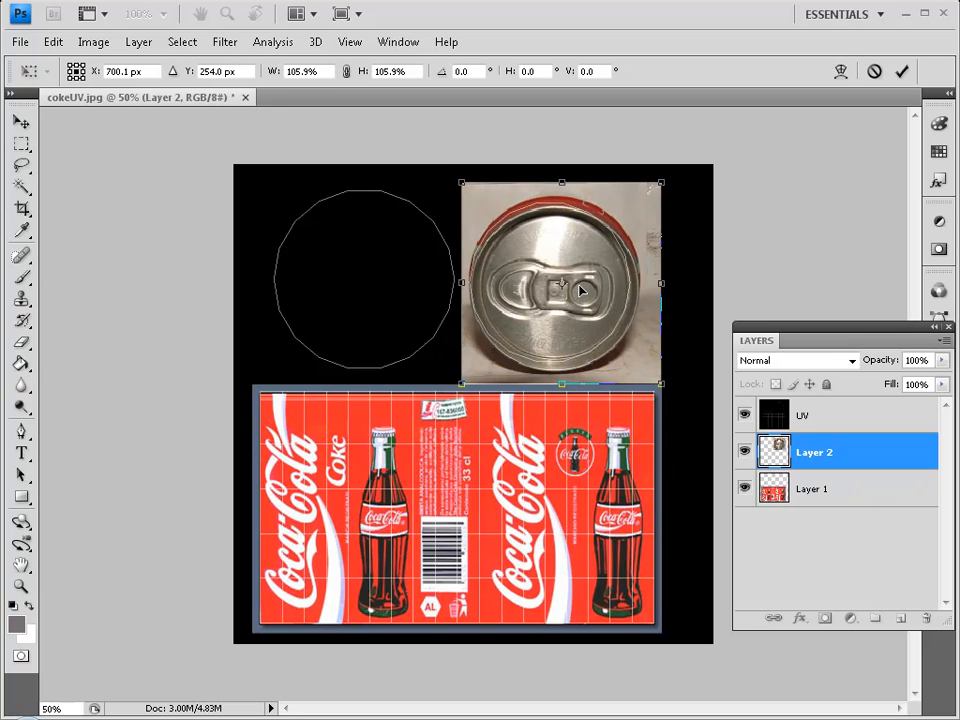
key(Up)
key(Up)
key(Up)
key(Up)
key(Up)
key(Up)
key(Up)
key(Up)
key(Up)
key(Up)
key(Up)
key(Up)
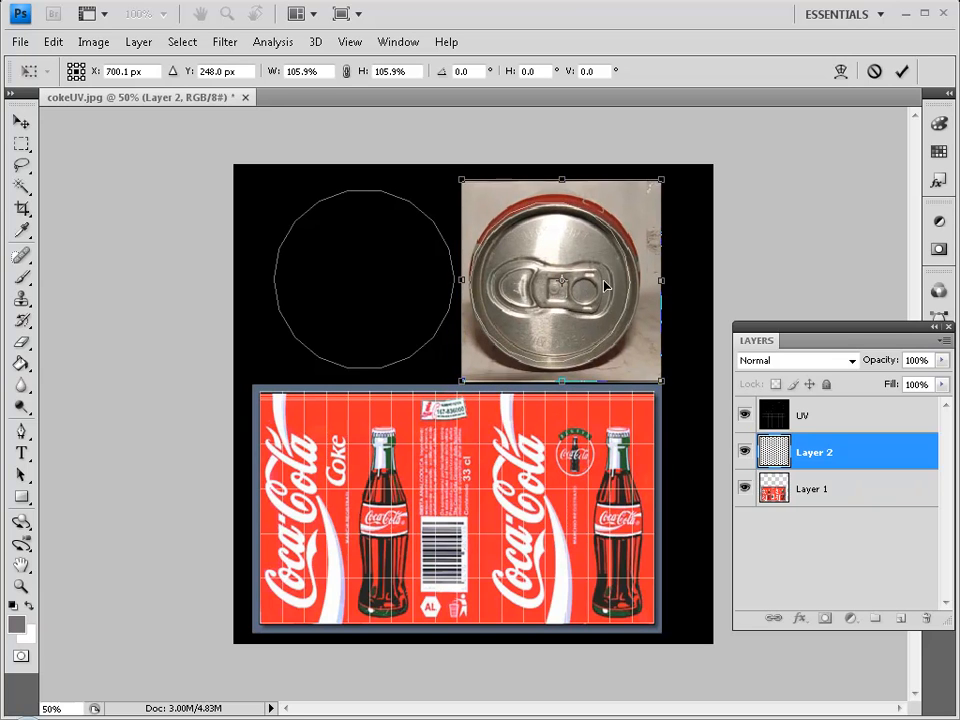
key(Left)
key(Left)
key(Left)
key(Left)
key(Left)
key(Left)
key(Left)
key(Left)
key(Up)
key(Up)
key(Up)
key(Up)
key(Up)
key(Up)
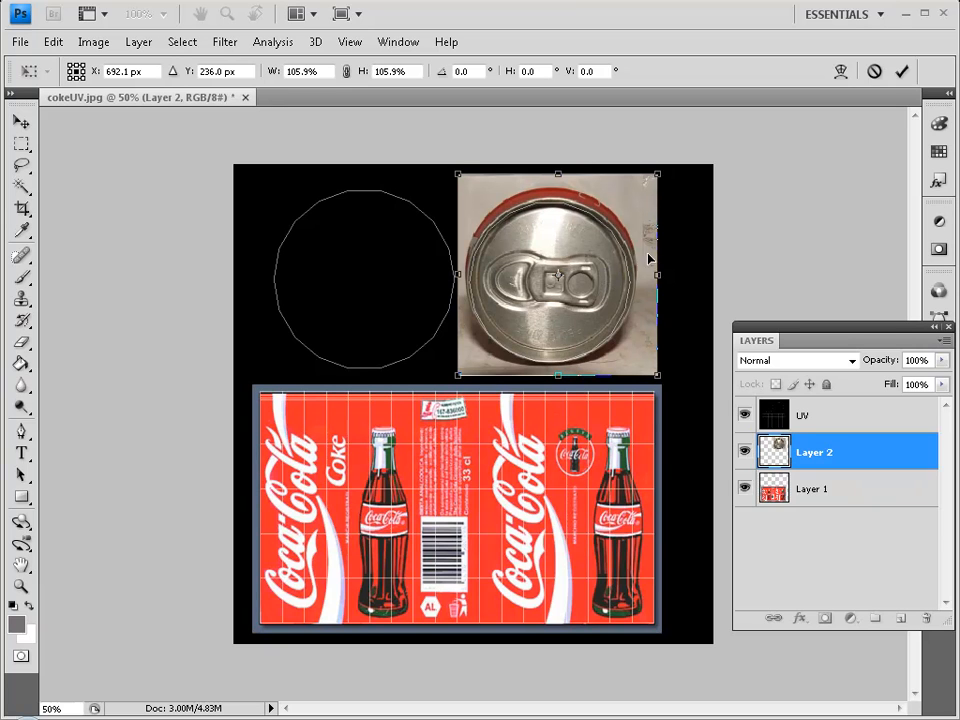
drag(662, 176, 665, 165)
key(Return)
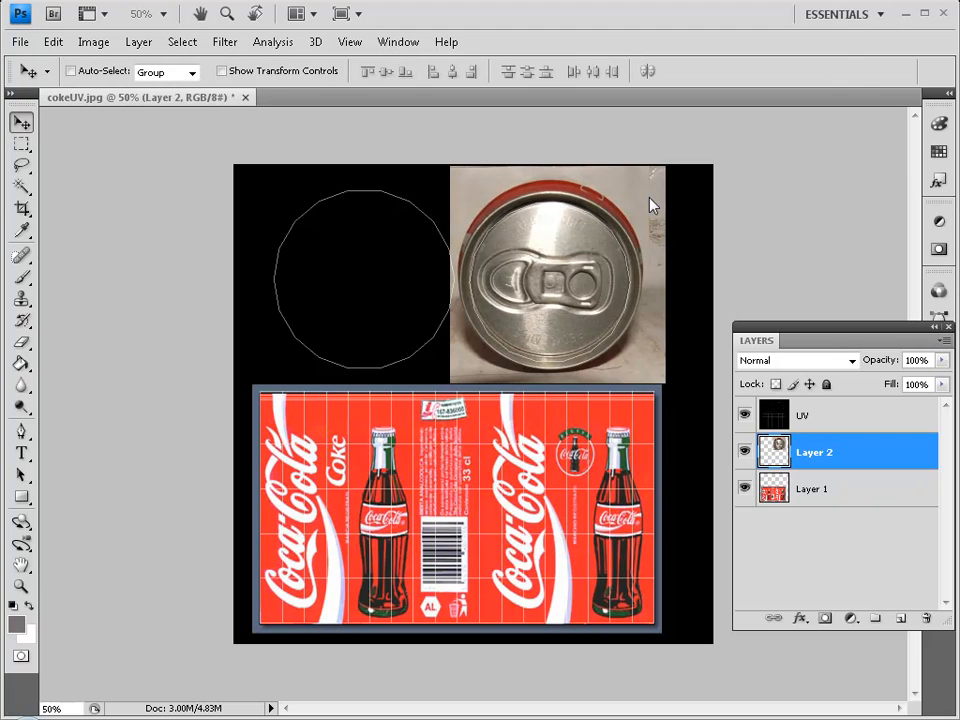
key(Down)
key(Down)
key(Down)
key(Down)
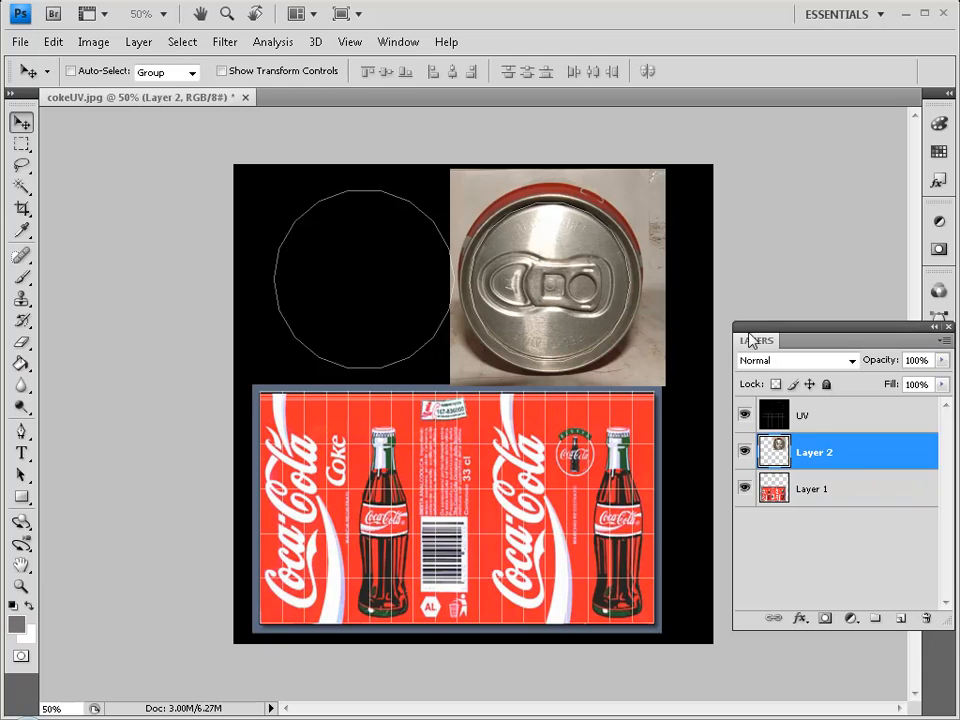
click(883, 418)
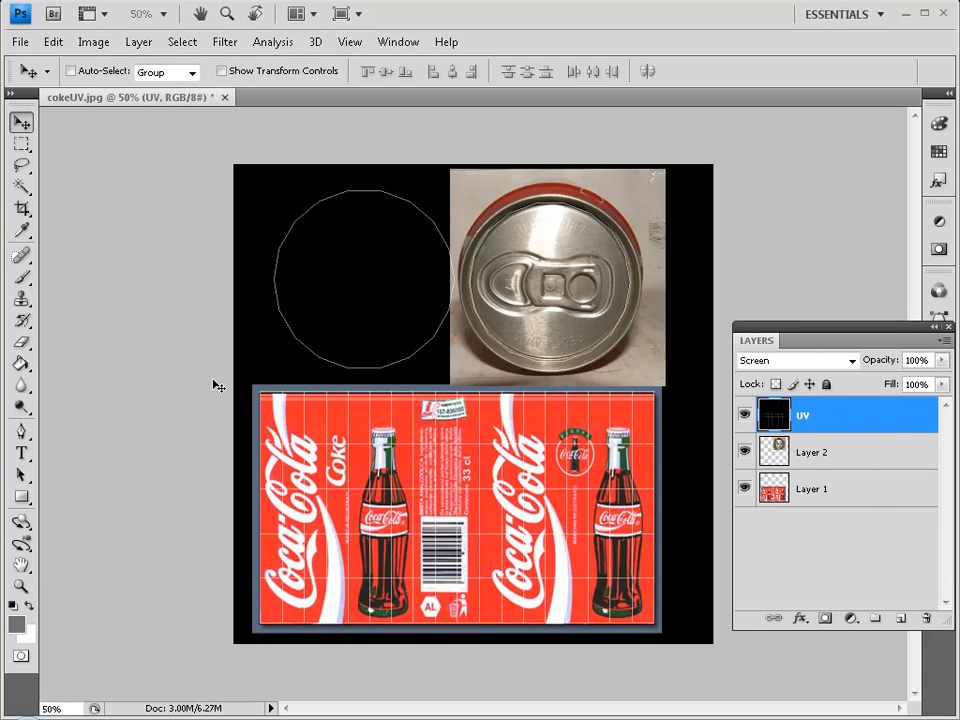
Magic Wand select the inside of the right UV circle, then return to the can-top layer.
click(21, 186)
click(568, 267)
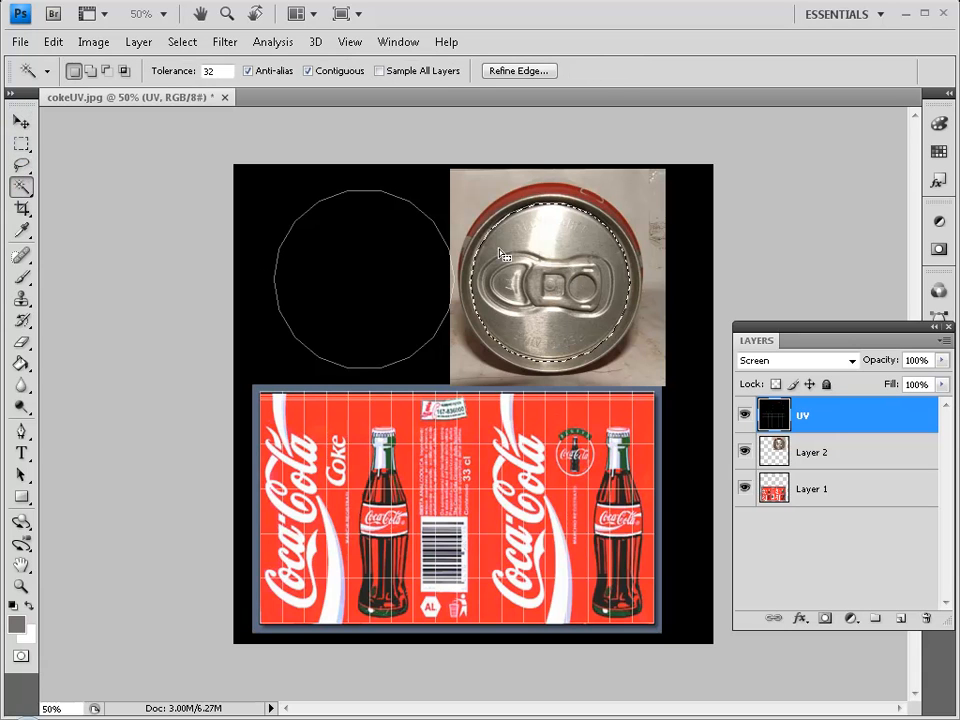
click(744, 451)
click(744, 488)
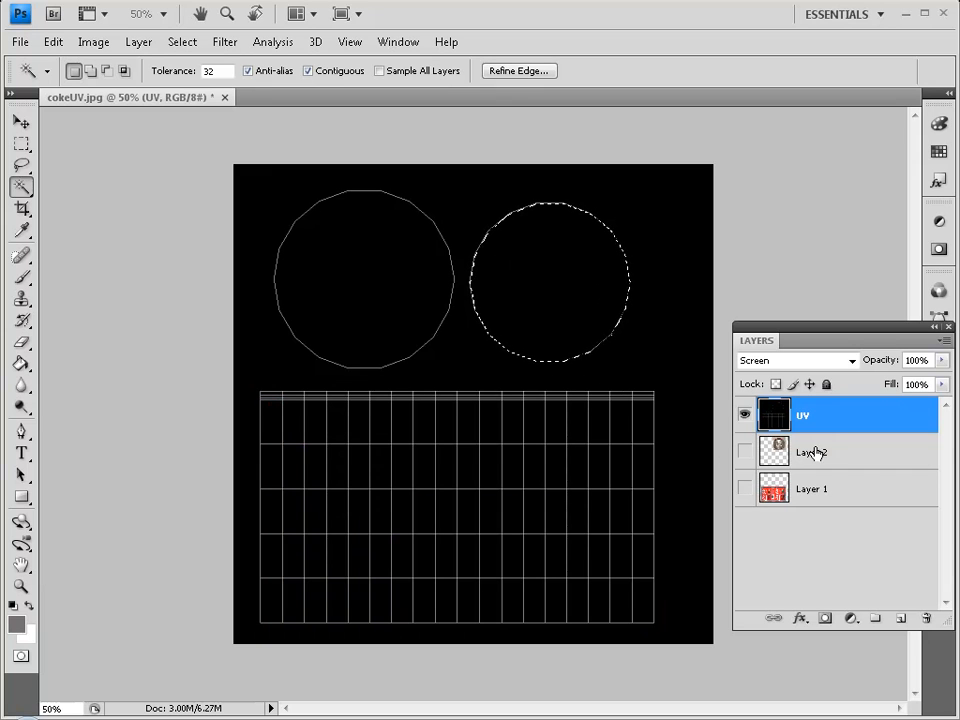
click(845, 455)
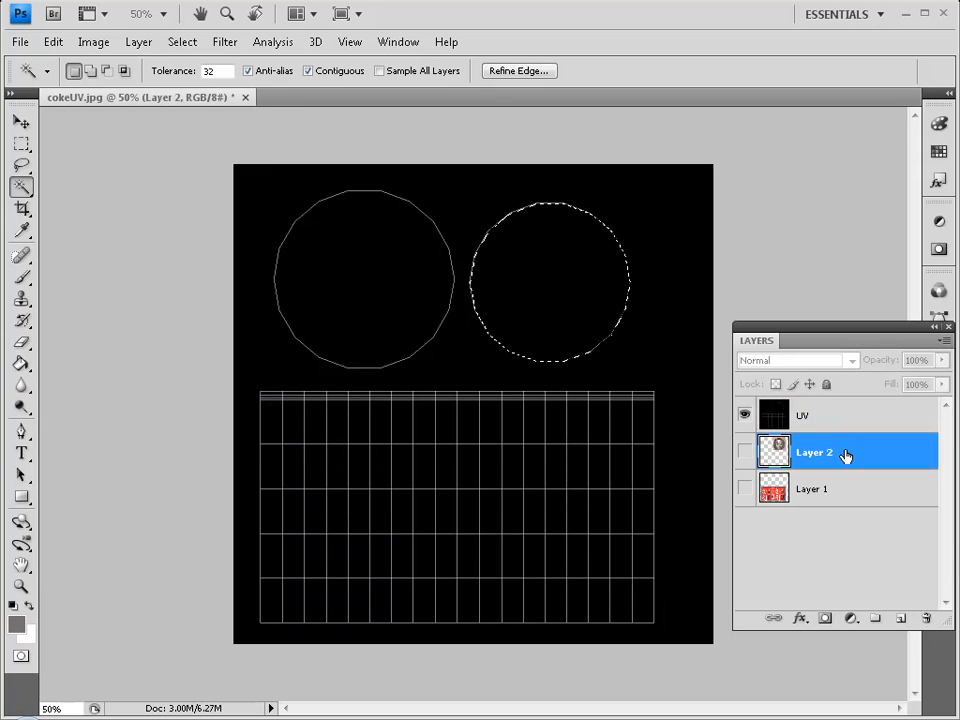
click(744, 451)
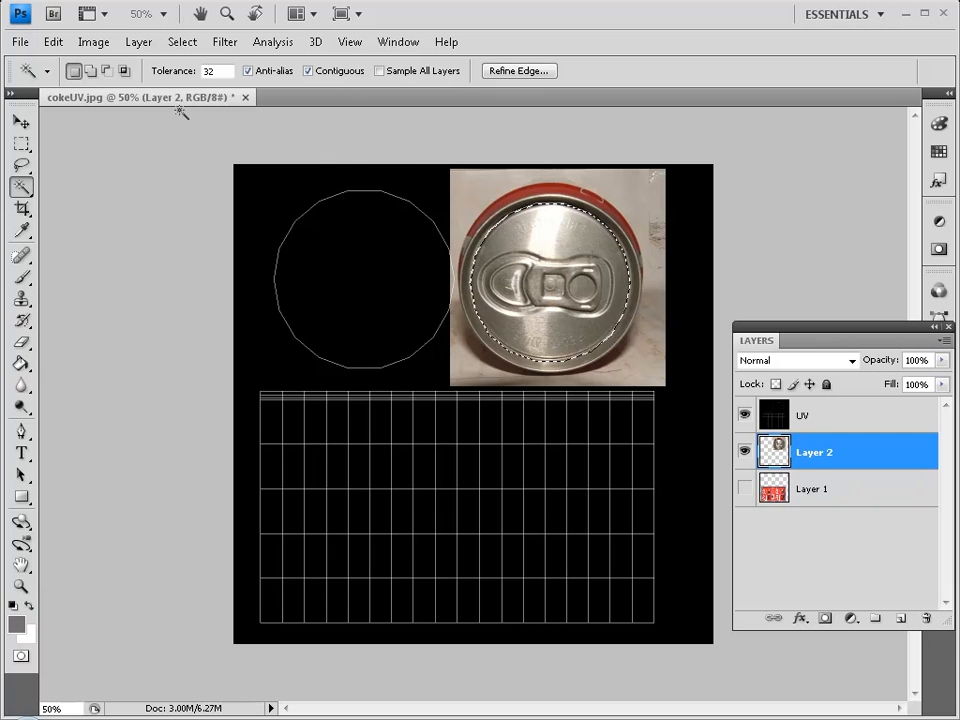
Invert the selection, delete the background around the lid, and deselect.
click(53, 42)
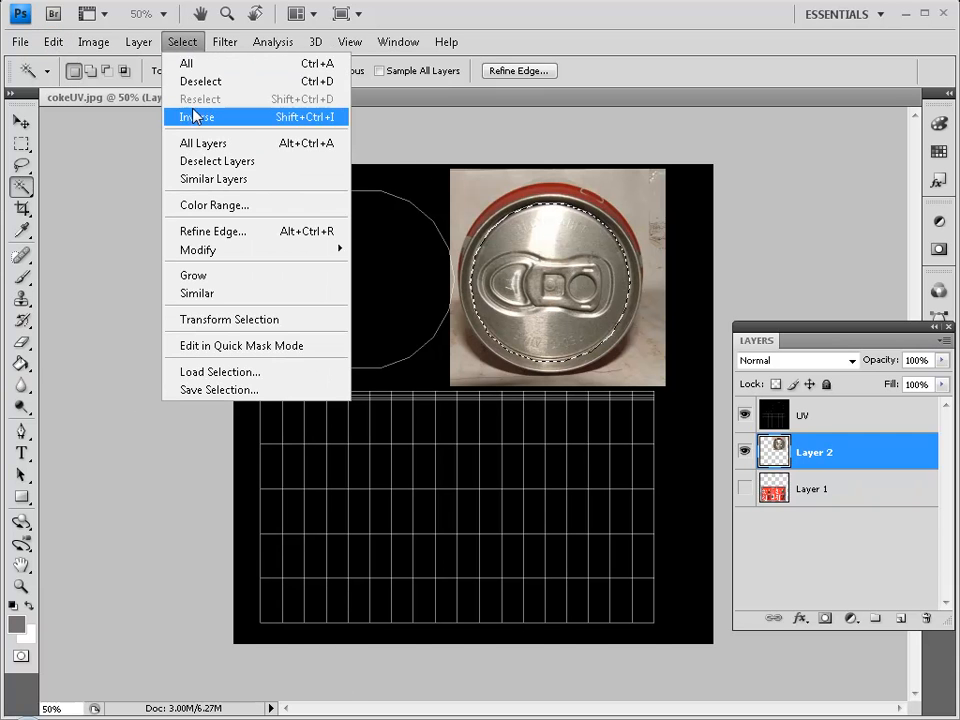
click(199, 114)
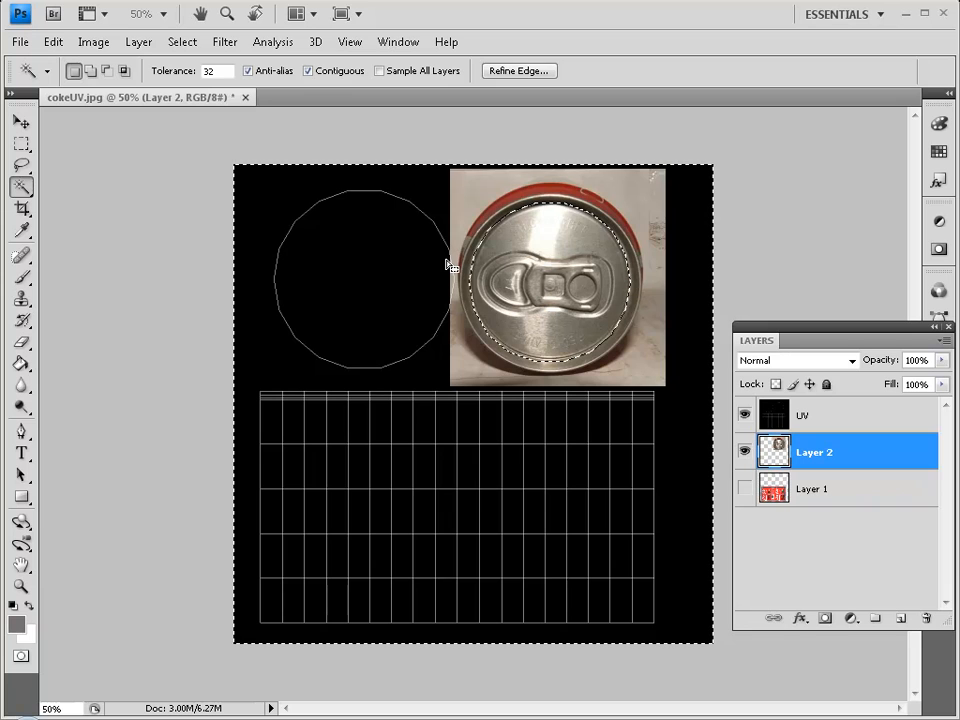
key(Delete)
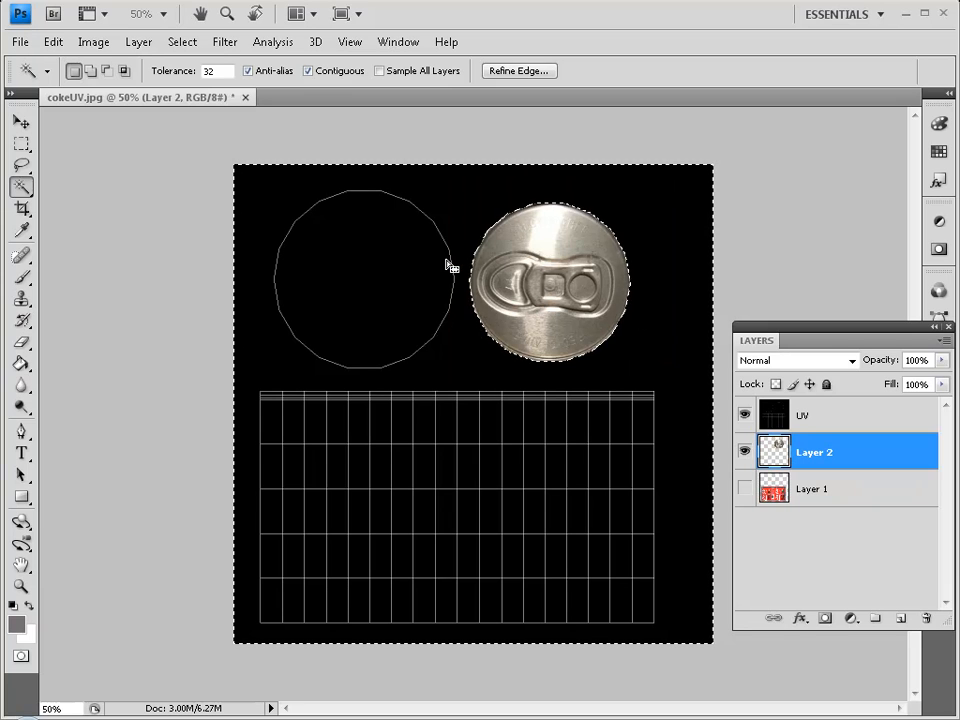
click(744, 451)
click(744, 453)
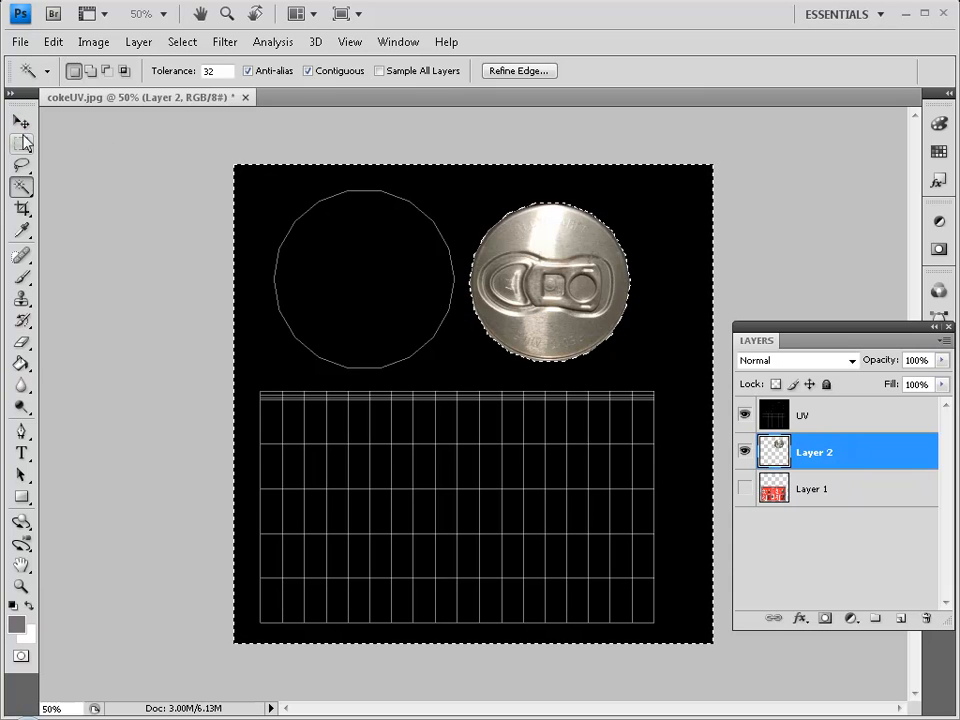
key(ctrl+d)
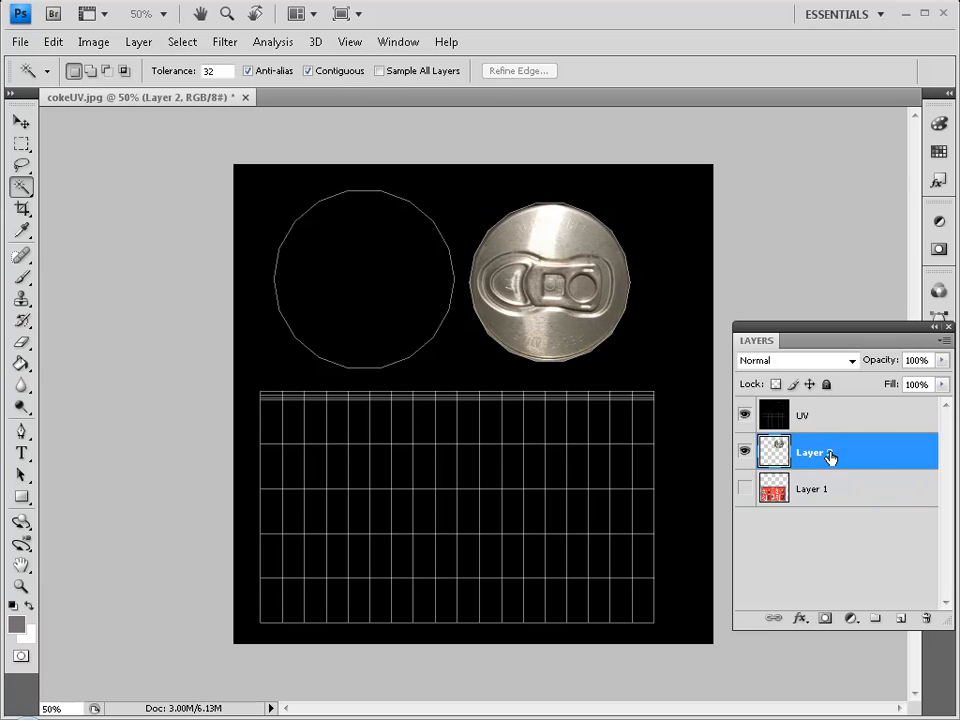
Duplicate the lid layer and move the copy onto the empty left circle outline.
drag(877, 456, 900, 618)
key(v)
drag(447, 241, 407, 306)
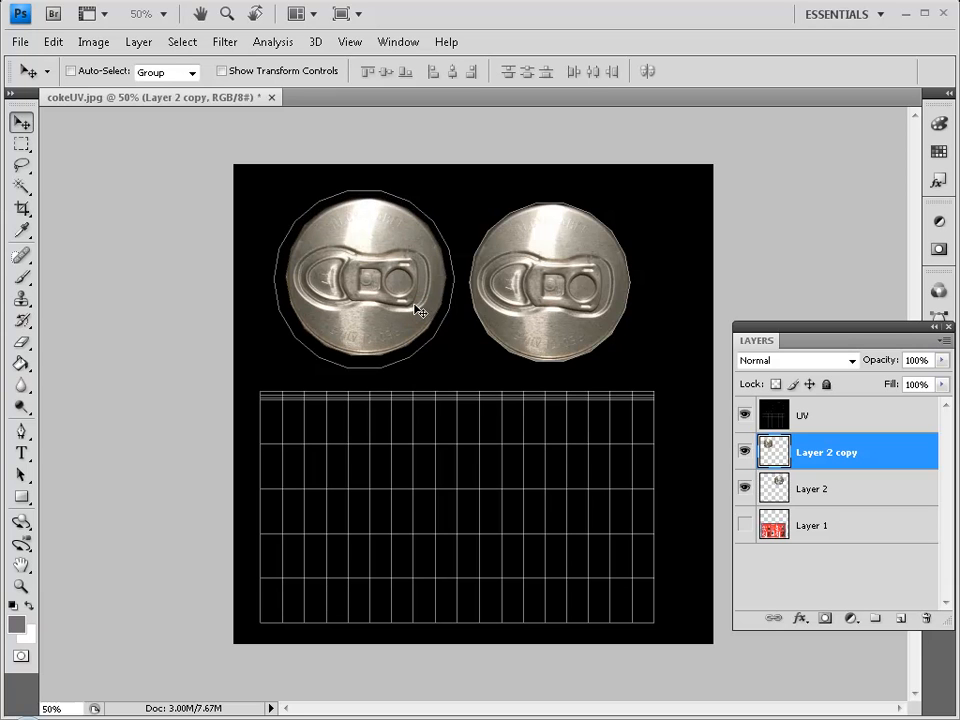
key(Left)
key(Left)
key(Left)
key(Left)
key(Left)
key(Down)
key(Down)
key(Down)
key(Down)
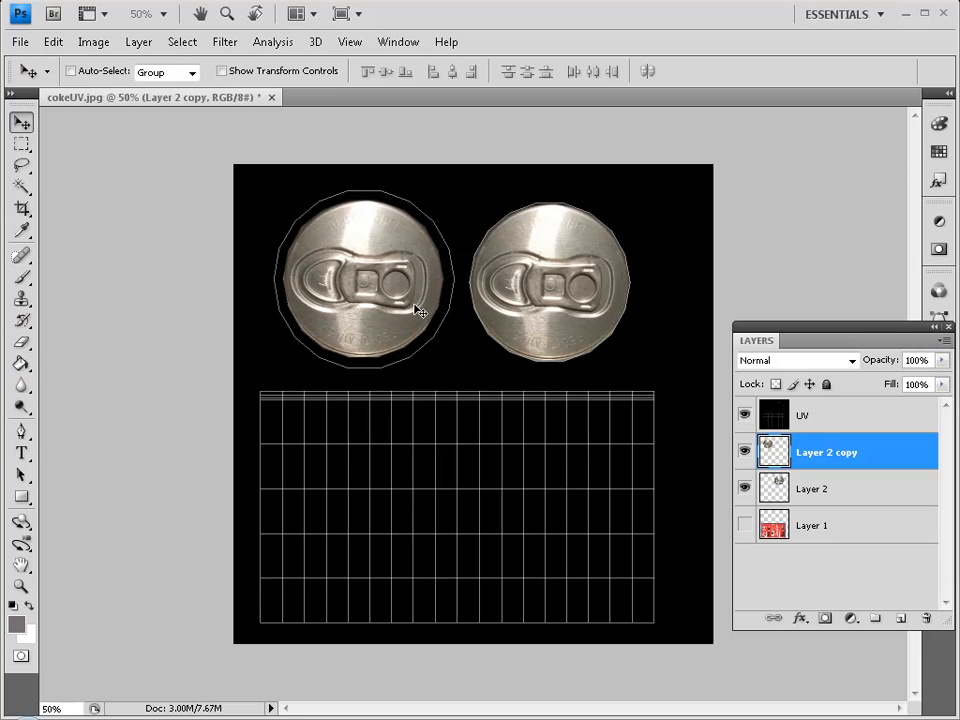
Scale the lid copy to 118.2% so it fills the left circle.
key(ctrl+t)
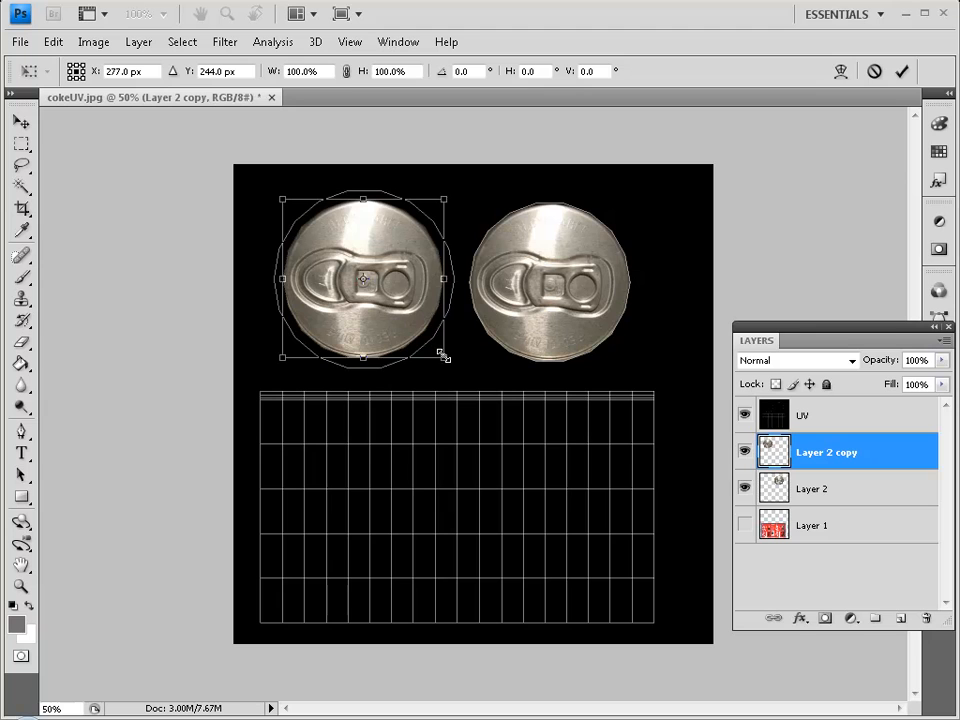
drag(443, 357, 456, 370)
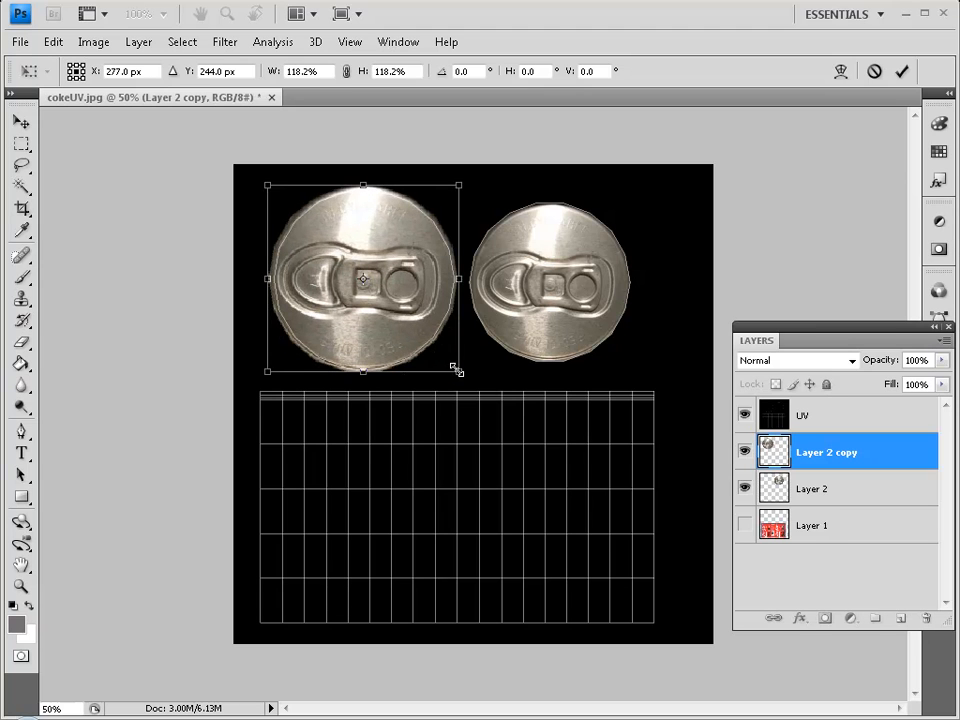
key(Return)
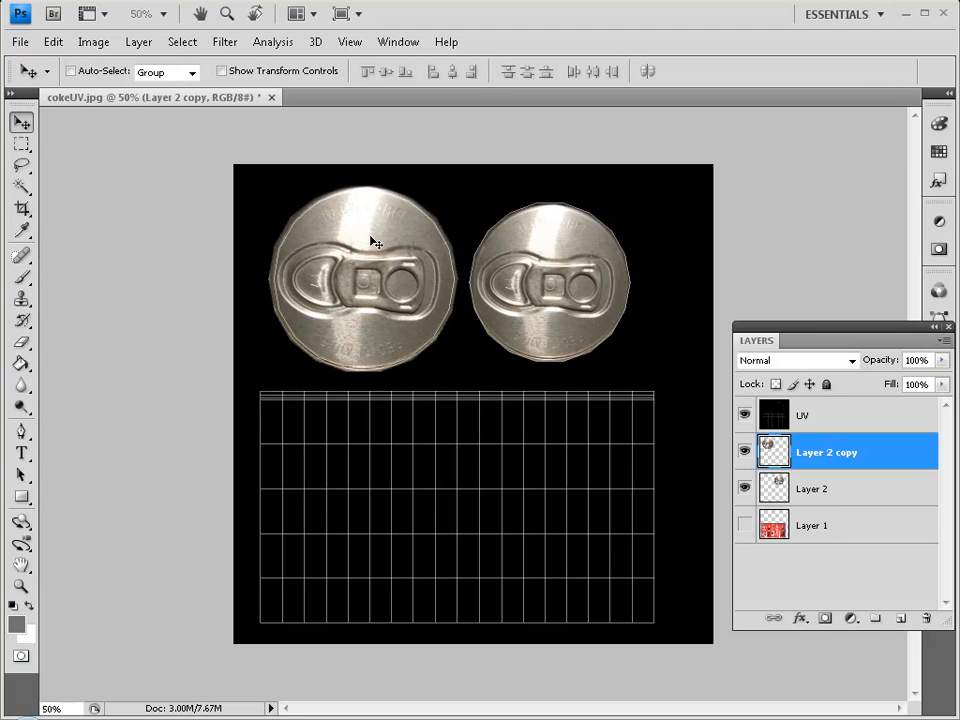
Clone Stamp clean metal over the pull tab's left outline, lower edge and top of its ring.
key(s)
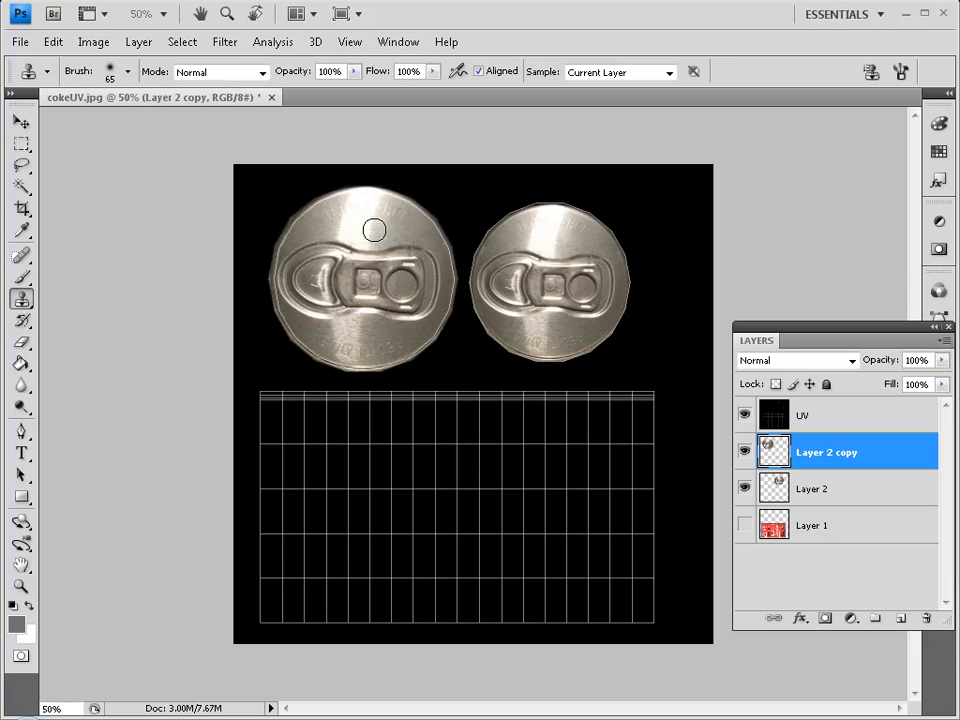
alt+click(360, 217)
mouse_move(357, 246)
mouse_down()
mouse_move(363, 255)
mouse_move(363, 330)
mouse_move(347, 302)
mouse_move(345, 337)
mouse_move(337, 248)
mouse_move(351, 215)
mouse_move(357, 233)
mouse_move(346, 267)
mouse_move(346, 239)
mouse_move(355, 294)
mouse_up()
alt+click(352, 332)
alt+click(344, 336)
alt+click(356, 214)
key(alt)
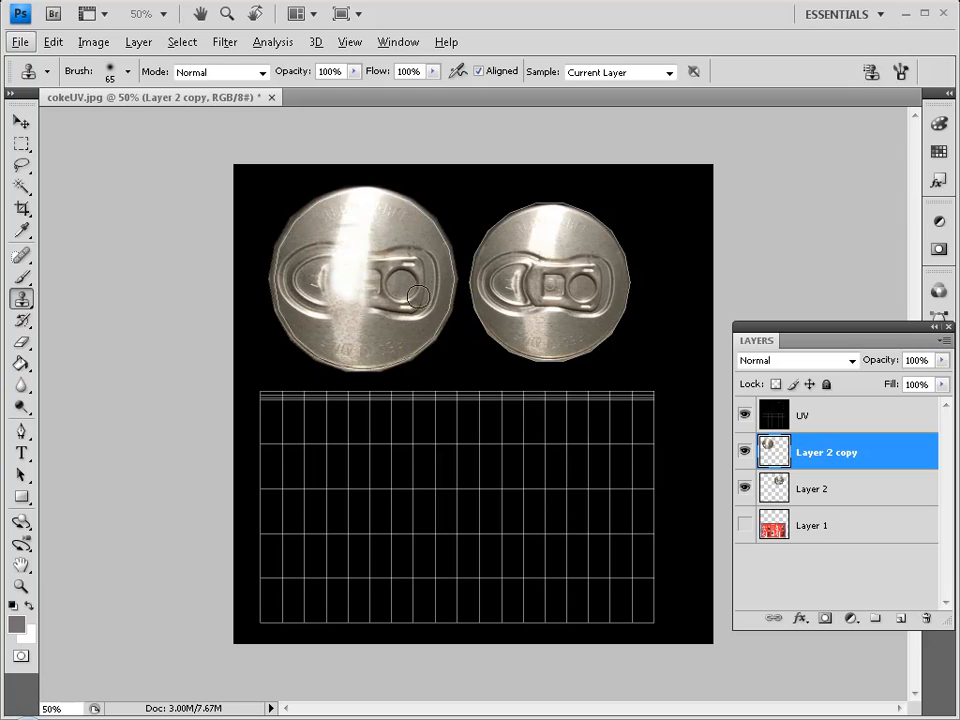
mouse_move(413, 231)
mouse_down()
mouse_move(416, 265)
mouse_move(399, 251)
mouse_move(378, 254)
mouse_move(391, 259)
mouse_move(410, 230)
mouse_move(431, 262)
mouse_move(407, 228)
mouse_move(423, 253)
mouse_move(394, 264)
mouse_up()
alt+click(411, 231)
alt+click(408, 228)
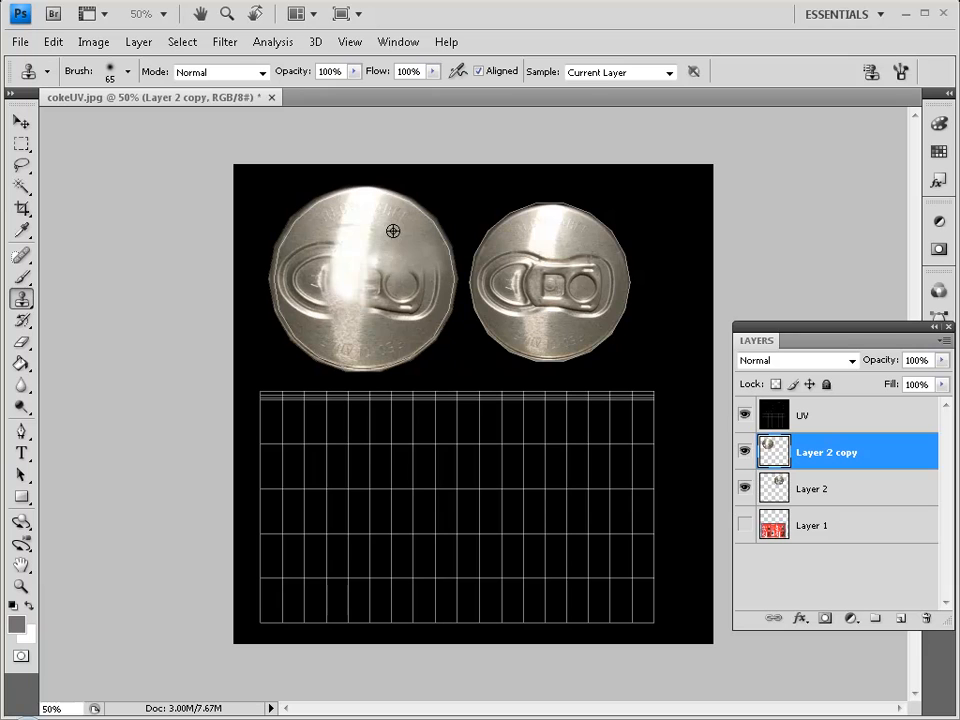
Clone out the remaining ring and tab outline, undoing the last too-bright patch.
mouse_move(381, 317)
mouse_down()
mouse_move(422, 313)
mouse_move(382, 333)
mouse_move(375, 308)
mouse_move(389, 302)
mouse_move(384, 313)
mouse_move(379, 295)
mouse_move(379, 319)
mouse_move(376, 288)
mouse_move(386, 265)
mouse_move(395, 300)
mouse_move(434, 300)
mouse_move(409, 316)
mouse_move(426, 307)
mouse_move(395, 293)
mouse_move(425, 286)
mouse_up()
alt+click(383, 333)
alt+click(444, 285)
alt+click(390, 318)
alt+click(416, 330)
alt+click(392, 238)
drag(426, 286, 438, 286)
drag(439, 284, 439, 276)
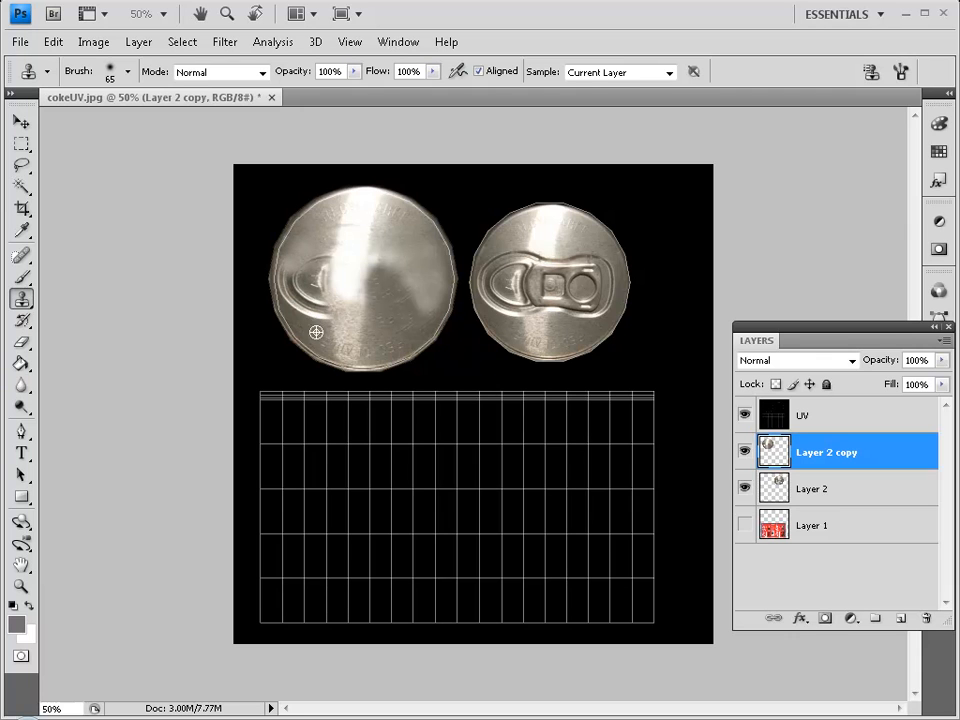
drag(320, 316, 311, 306)
alt+click(339, 272)
drag(364, 285, 373, 275)
key(ctrl+z)
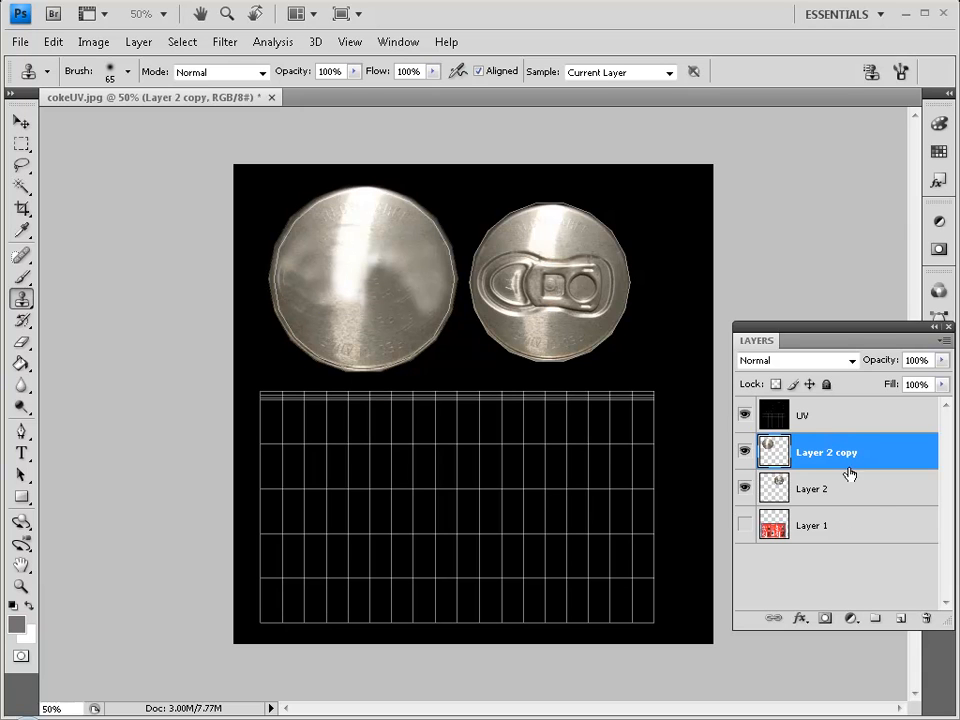
Zoom in to inspect the blank lid, then zoom back out.
key(z)
click(350, 246)
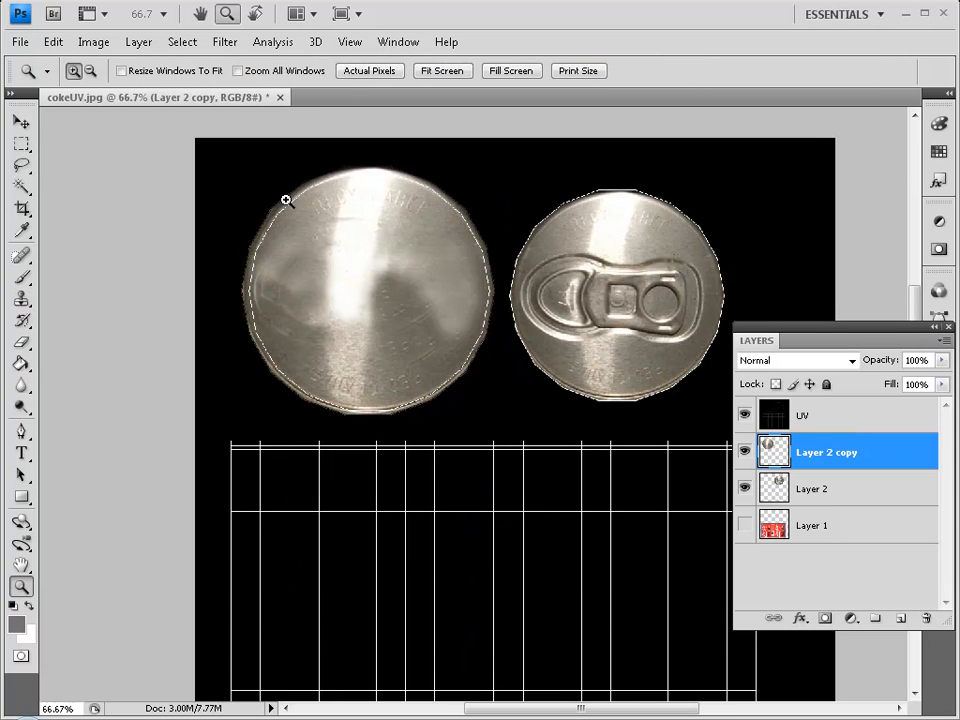
click(255, 205)
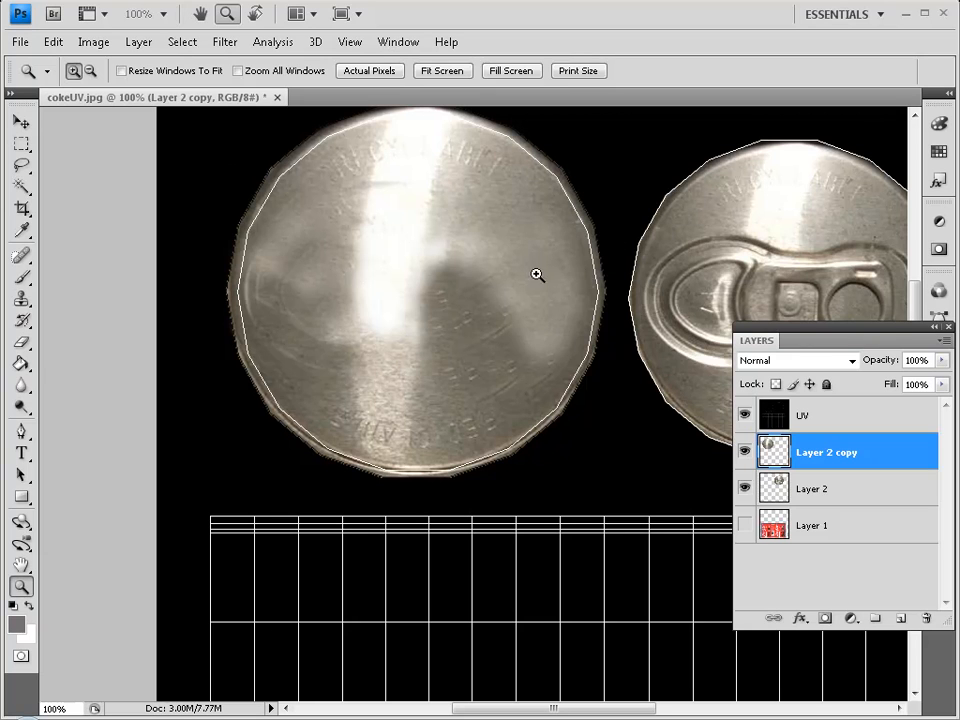
key(alt)
alt+click(502, 270)
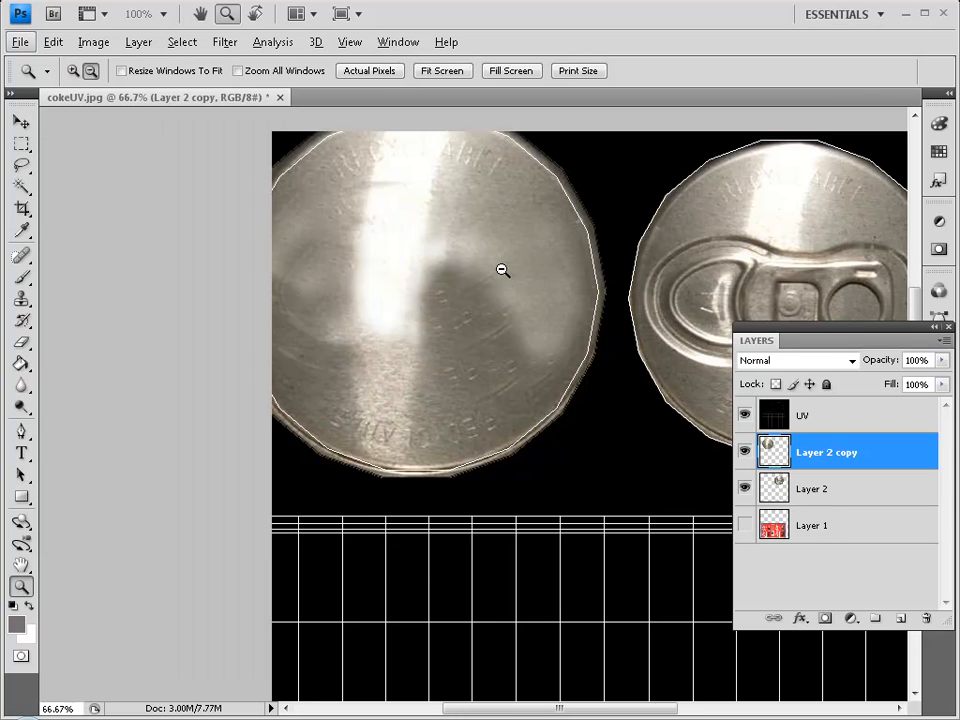
Show the Coke label layer (Layer 1) and hide the black UV layer.
click(744, 525)
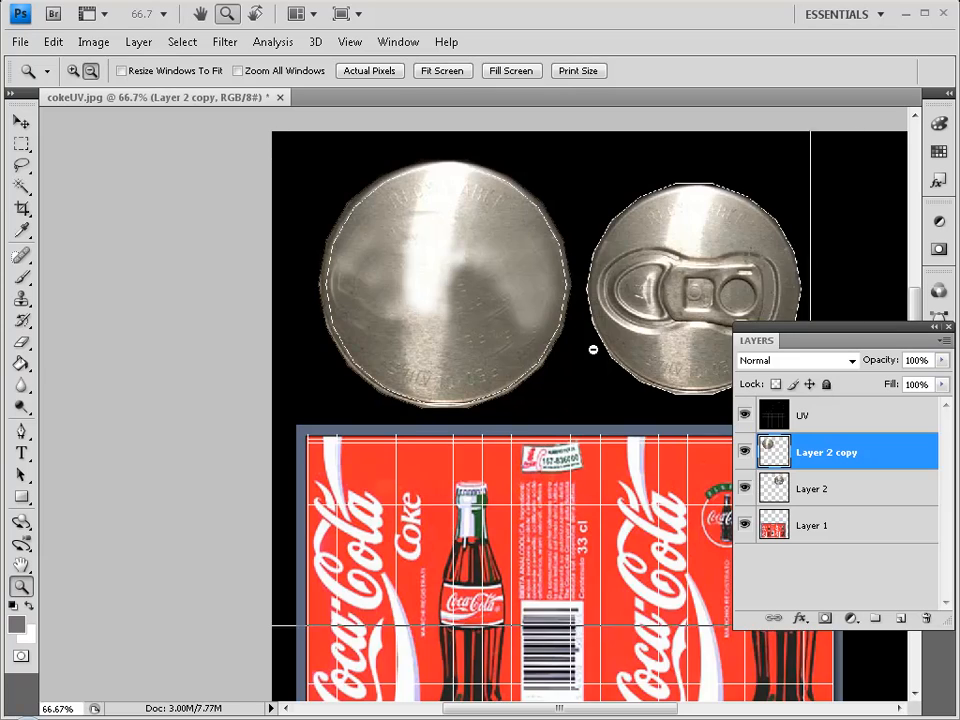
alt+click(567, 332)
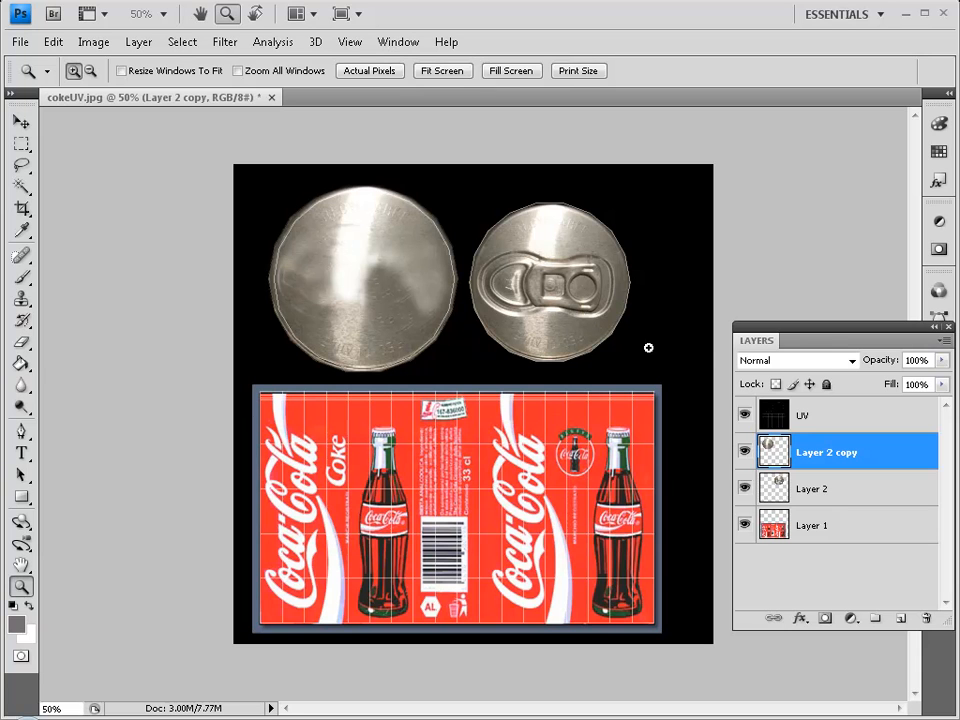
click(745, 416)
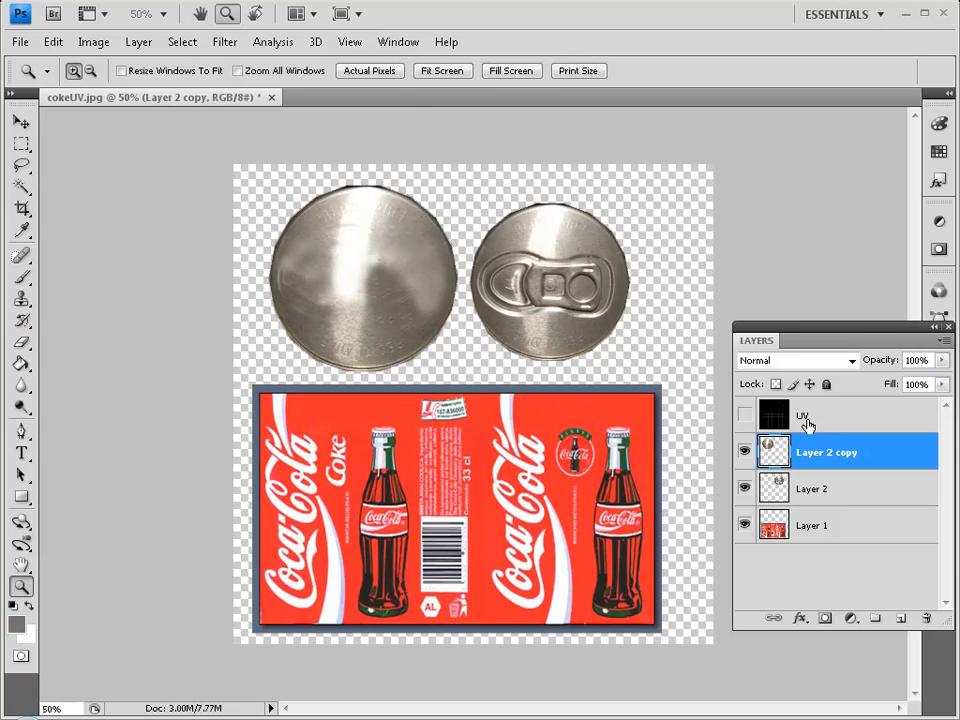
click(745, 418)
click(545, 443)
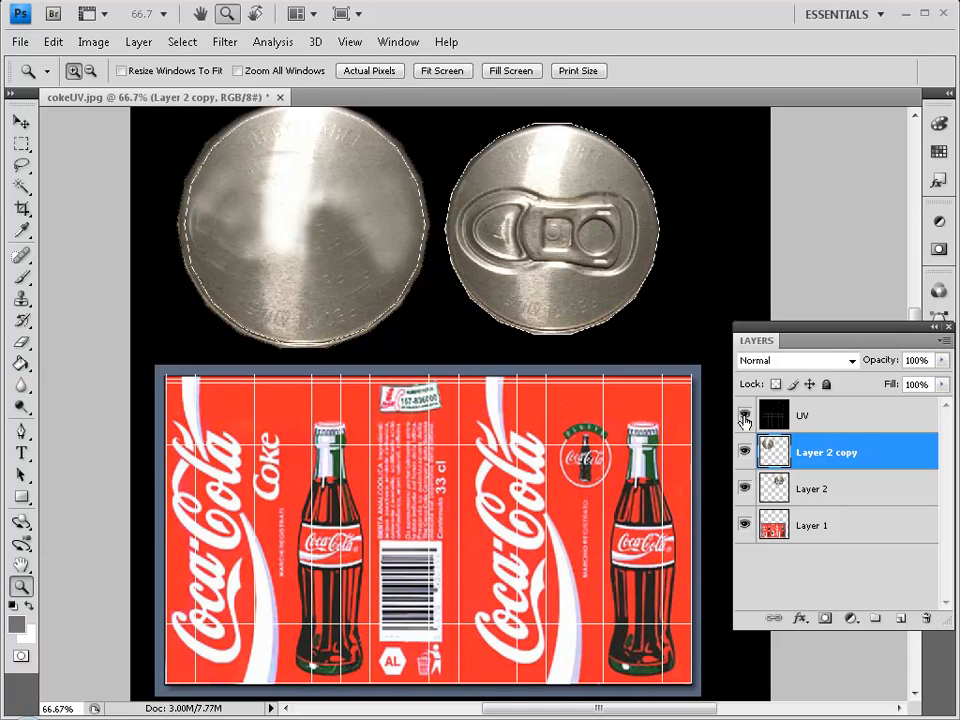
click(745, 416)
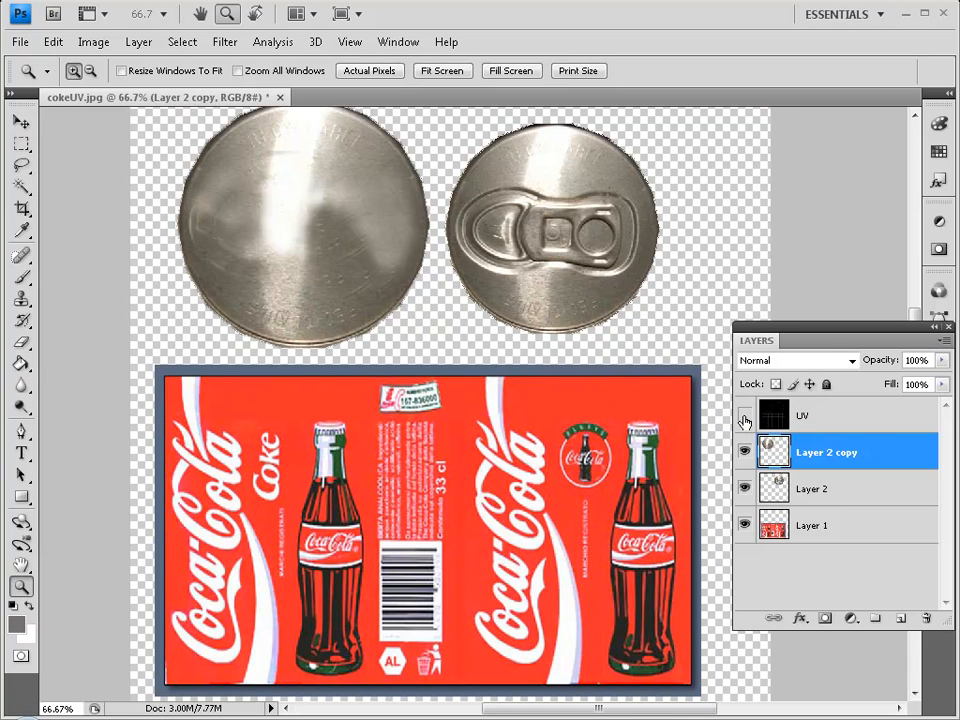
Start Save As with JPEG format so the file becomes cokeUV.jpg in Week05.
click(20, 42)
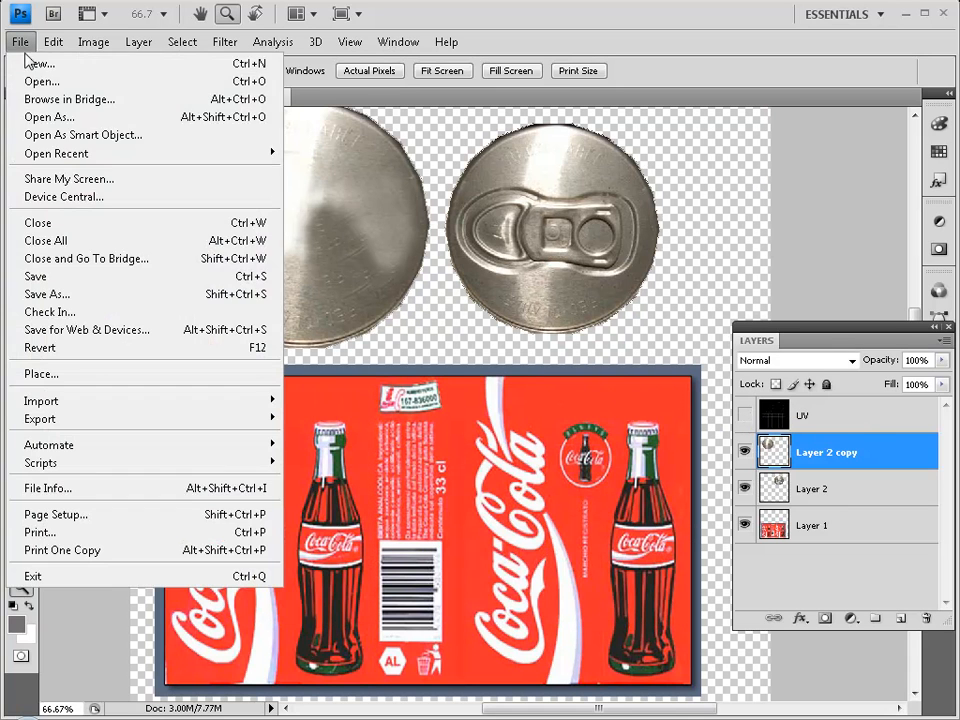
click(100, 294)
click(557, 440)
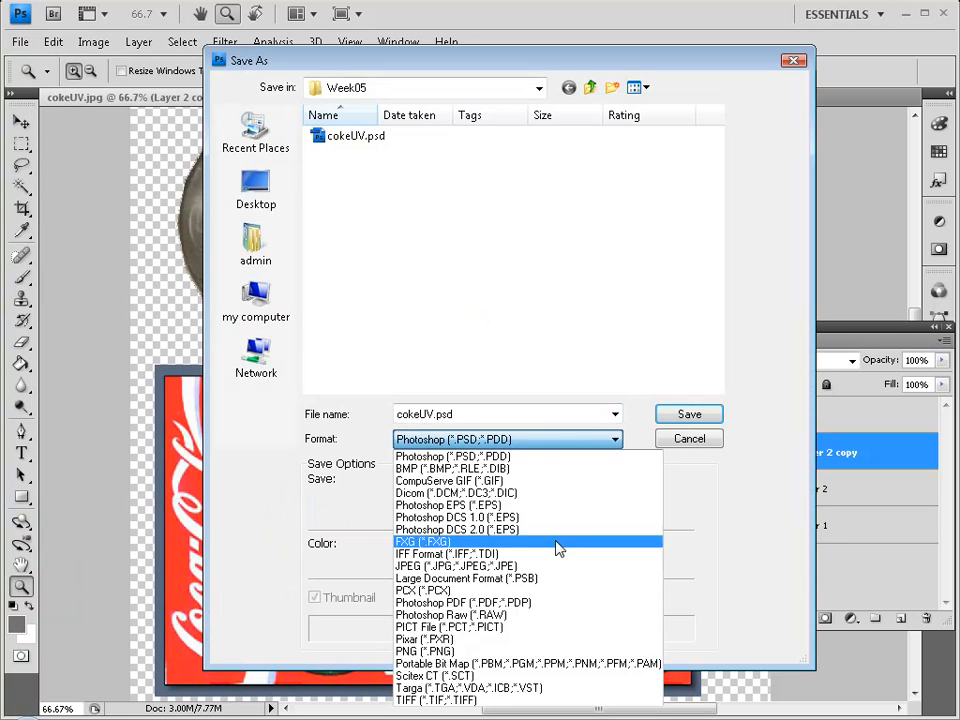
click(553, 567)
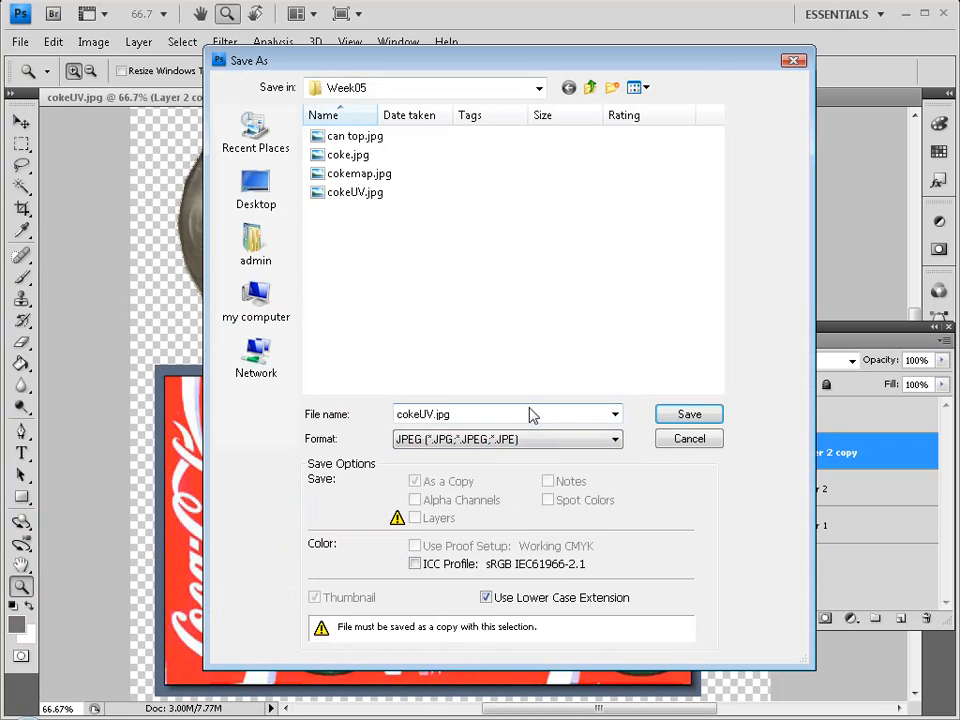